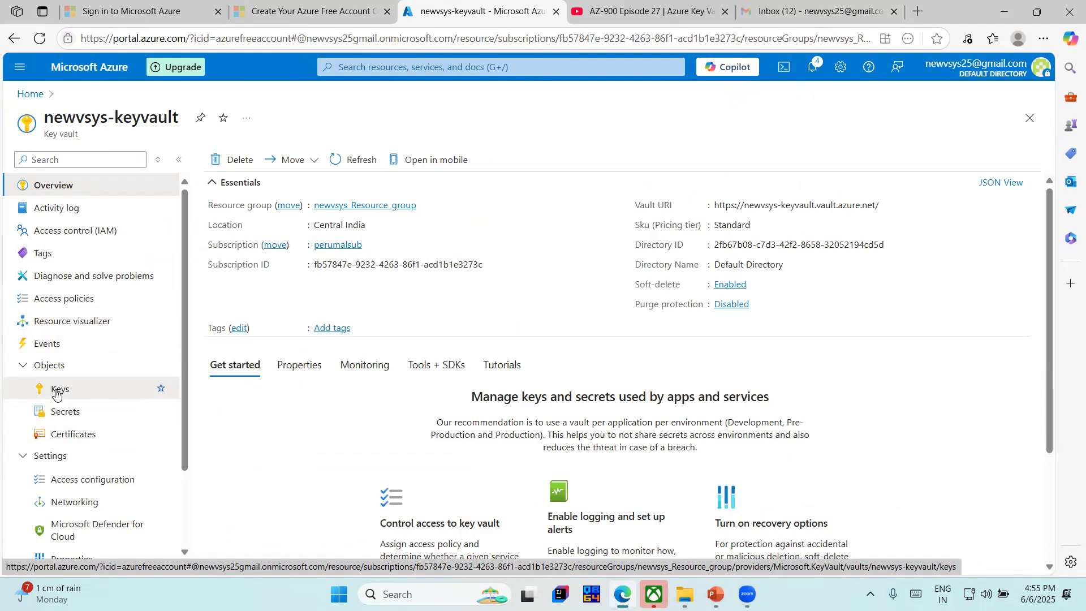
# - Start creating a new key in the vault's keys with the Generate option and enable an activation date for it
pyautogui.click(56, 394)
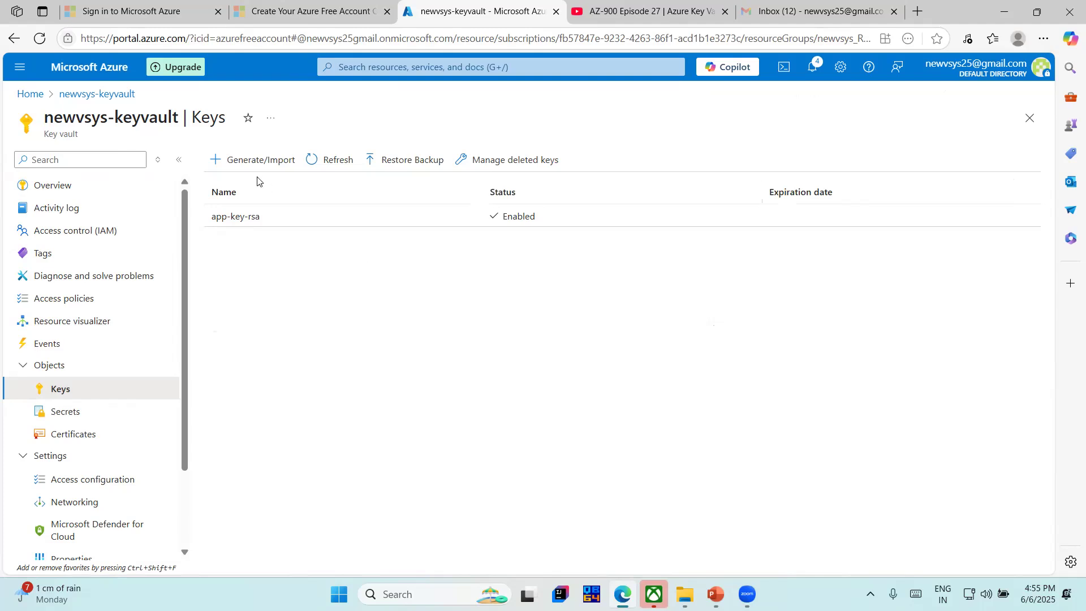
pyautogui.click(254, 160)
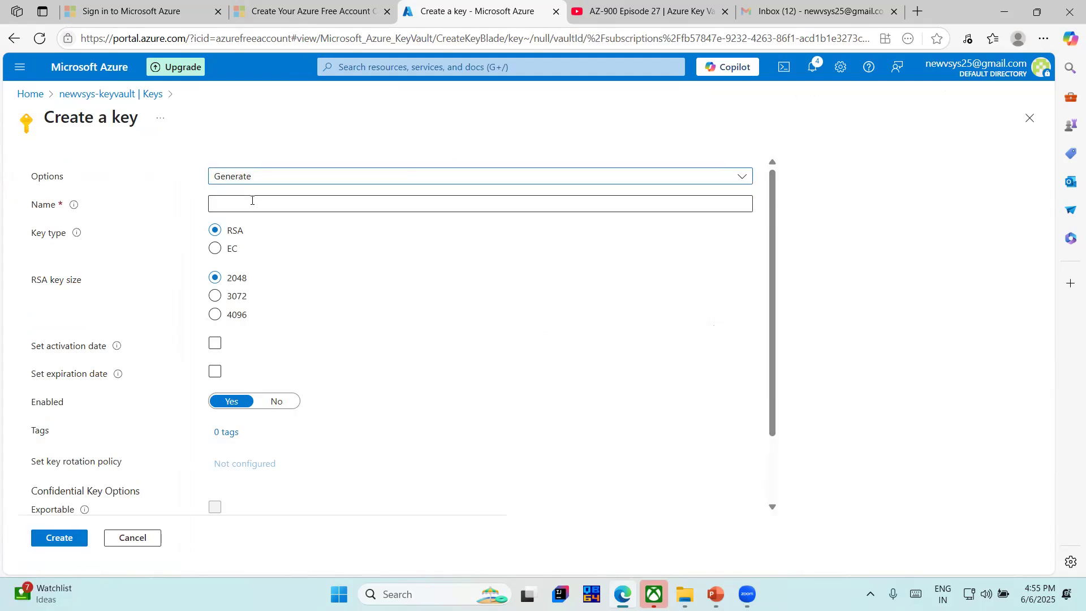
pyautogui.click(298, 180)
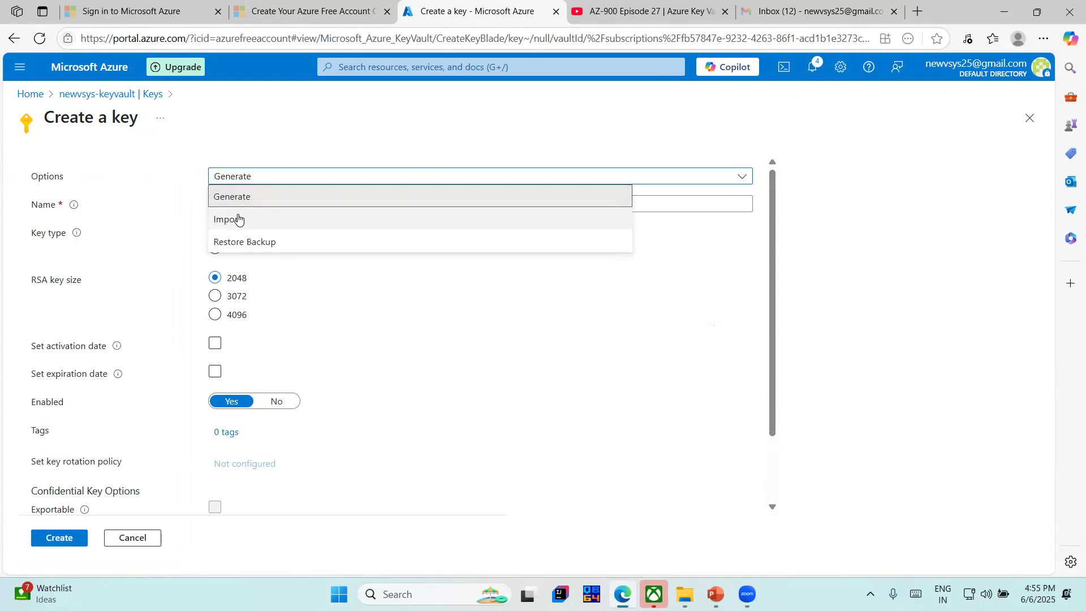
pyautogui.click(443, 349)
pyautogui.click(215, 343)
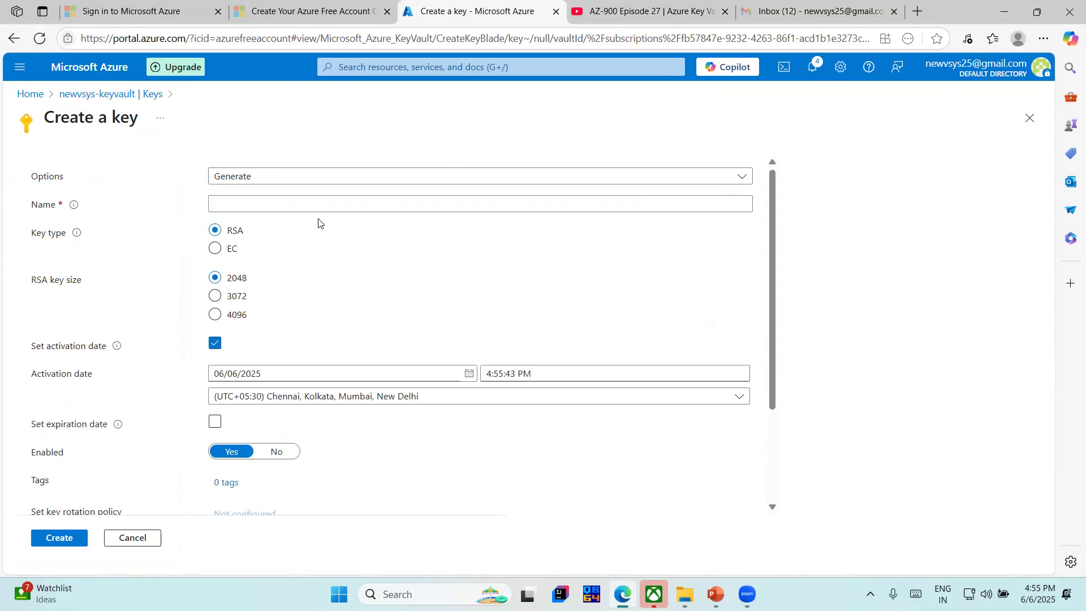
# - Enable an expiration date for the new key and review the rest of its settings
pyautogui.click(322, 176)
pyautogui.click(264, 201)
pyautogui.scroll(-1, 88, 372)
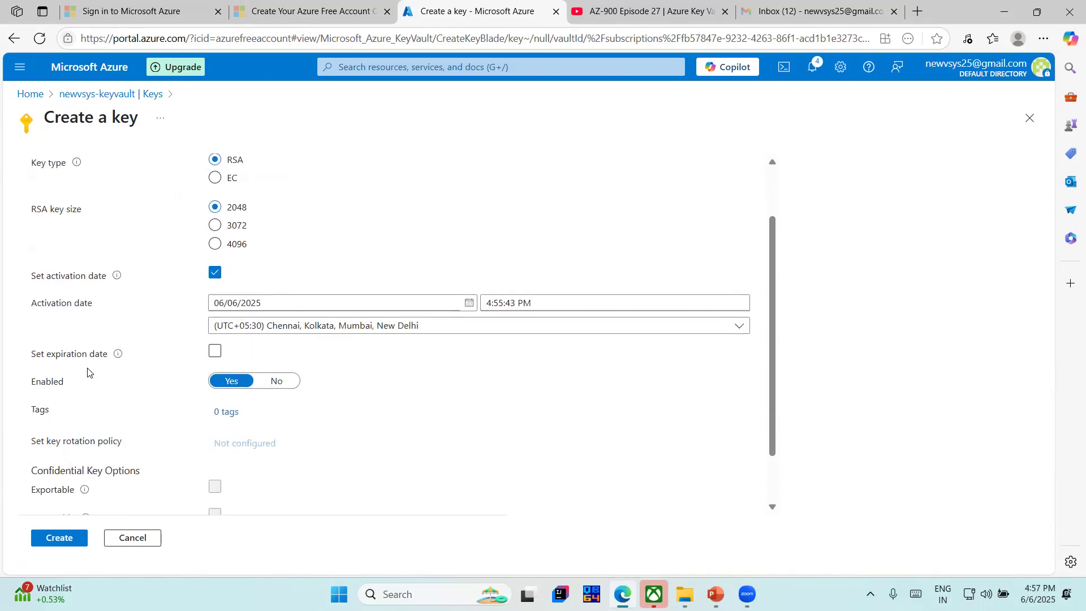
pyautogui.click(214, 351)
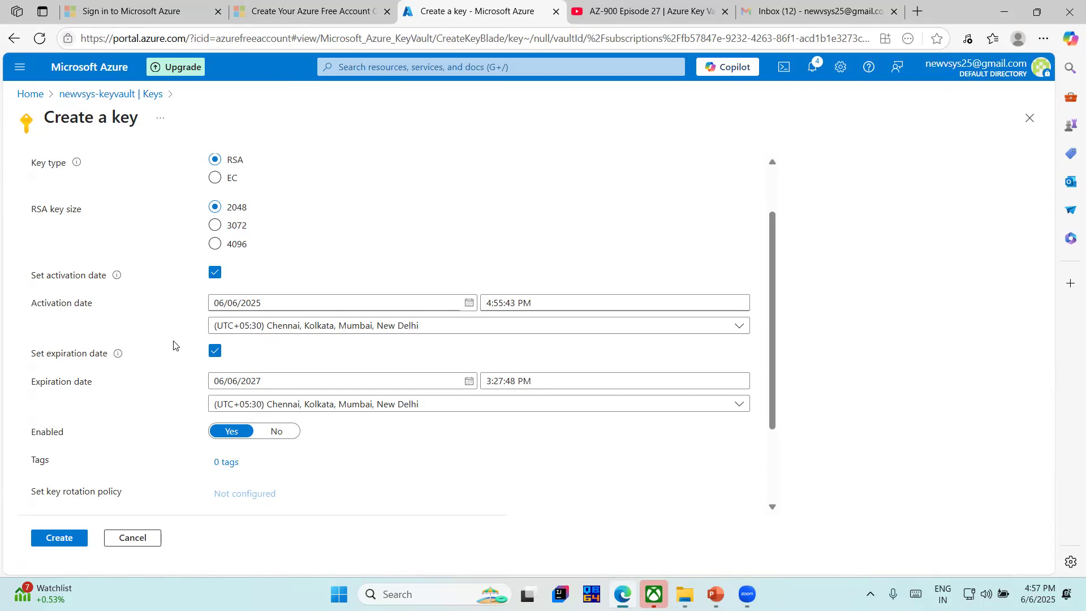
pyautogui.scroll(-1, 173, 345)
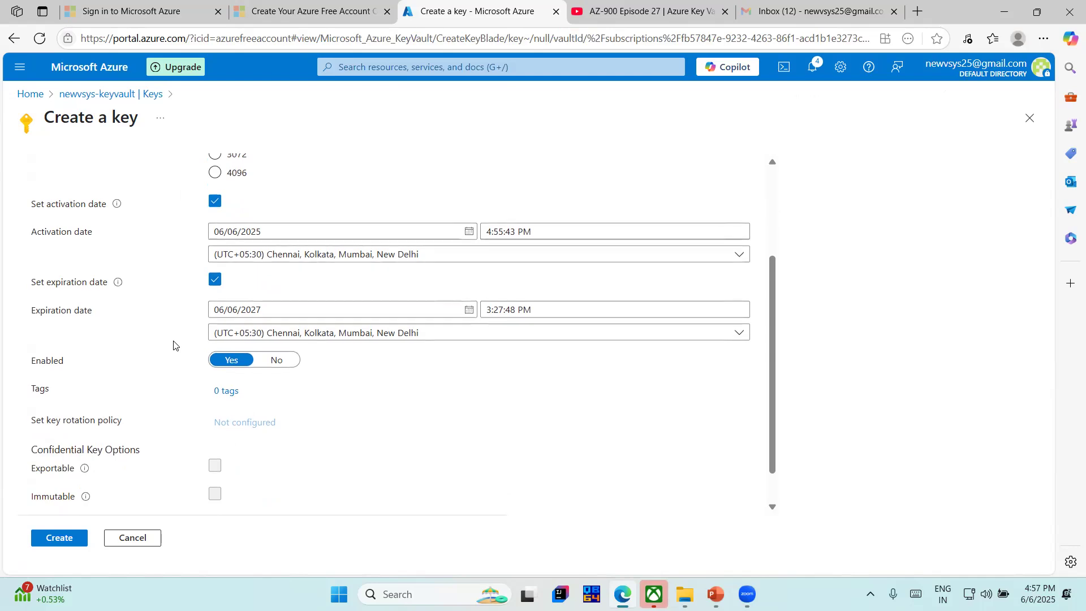
pyautogui.scroll(-1, 174, 345)
pyautogui.scroll(3, 173, 346)
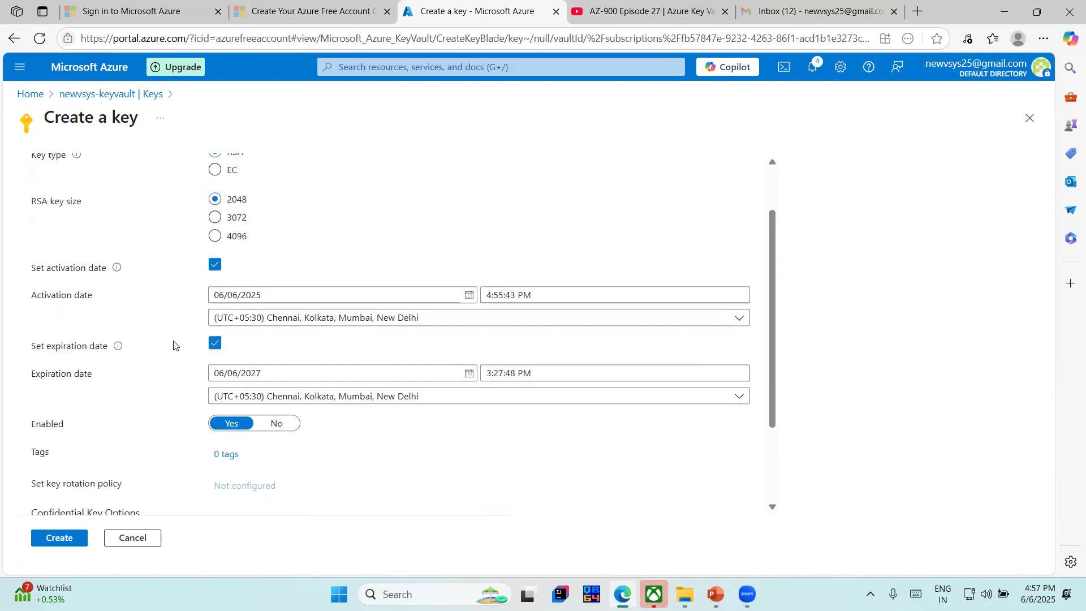
pyautogui.scroll(-3, 174, 345)
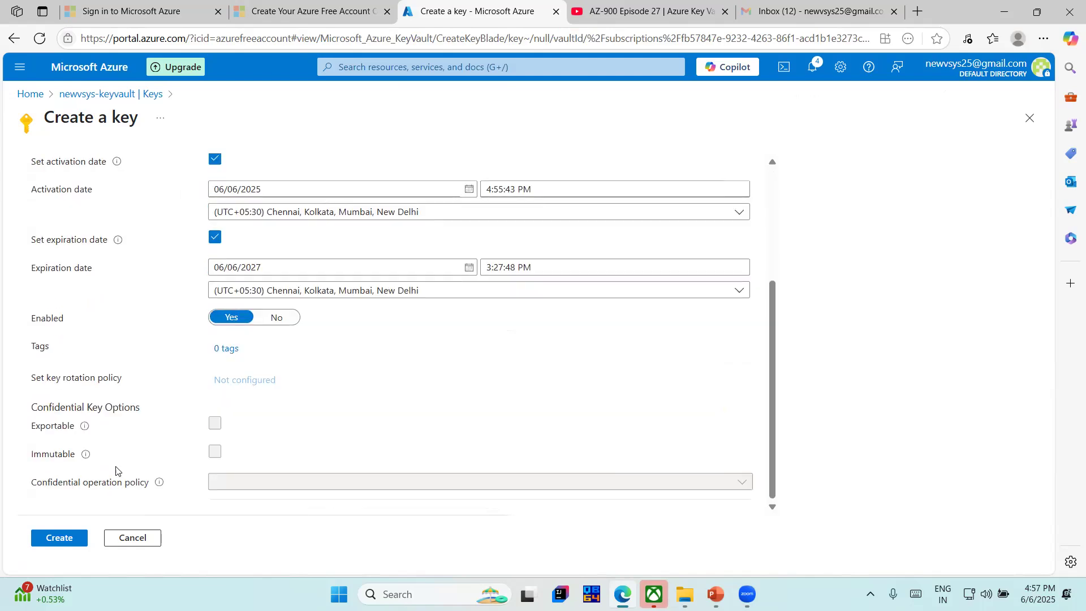
# - Name the RSA 2048 key test-key2 and create it
pyautogui.click(60, 537)
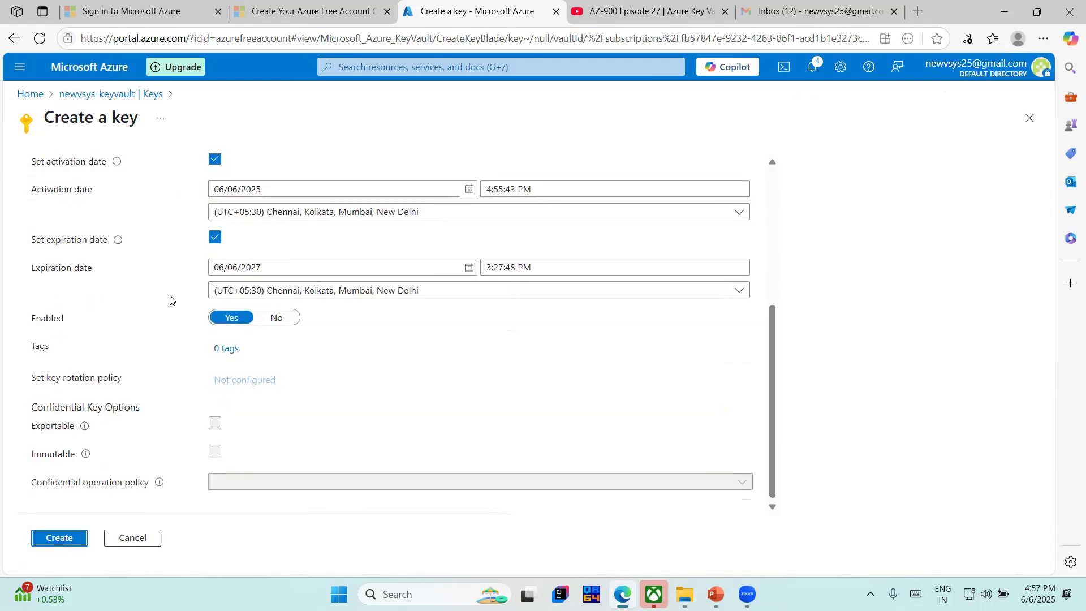
pyautogui.scroll(4, 166, 294)
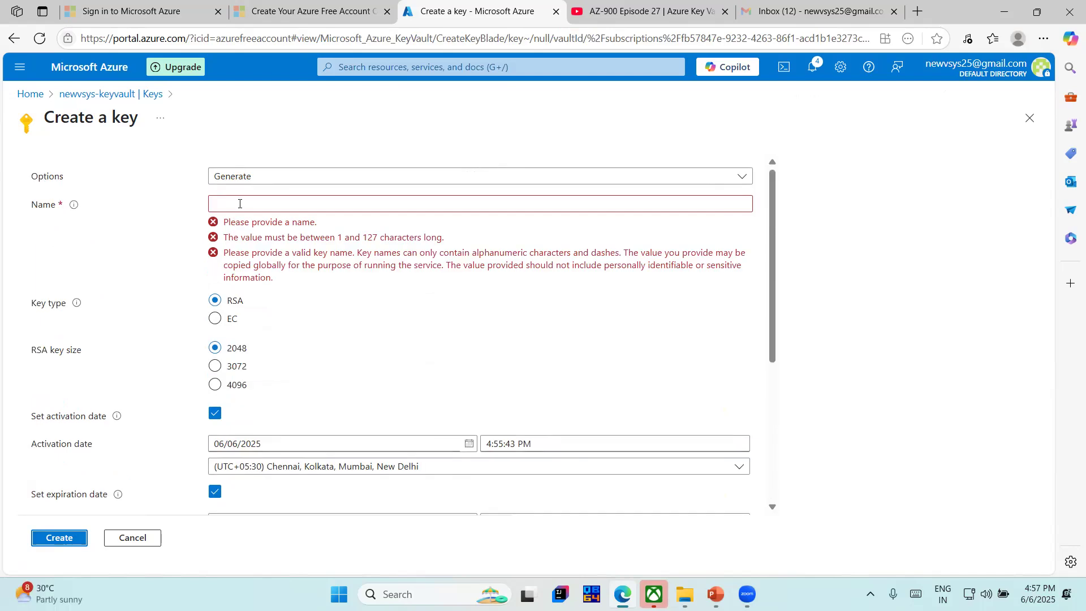
pyautogui.click(240, 204)
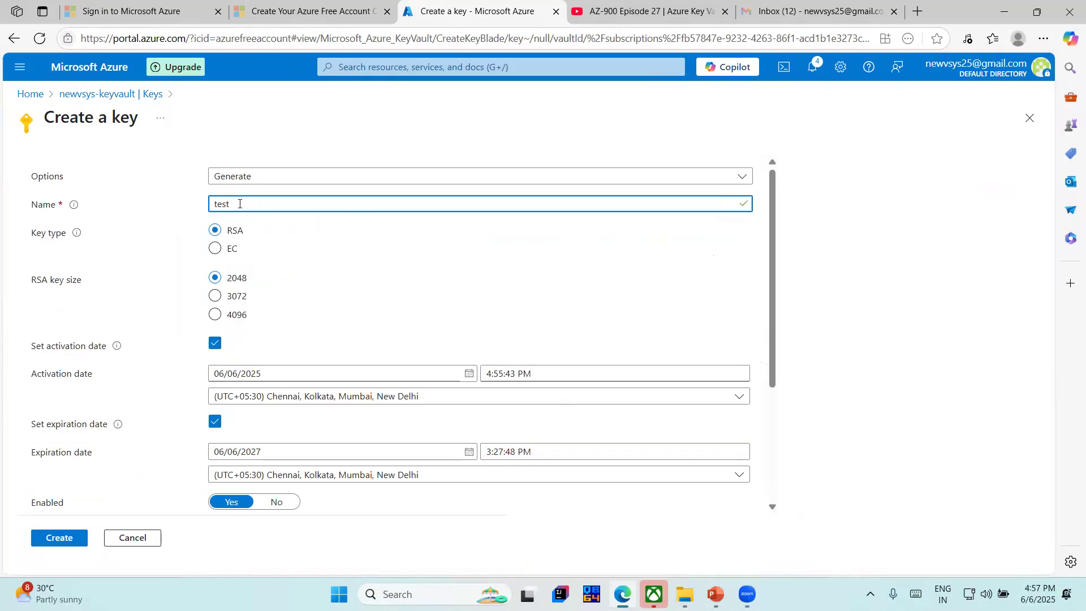
pyautogui.write('key2')
pyautogui.click(59, 538)
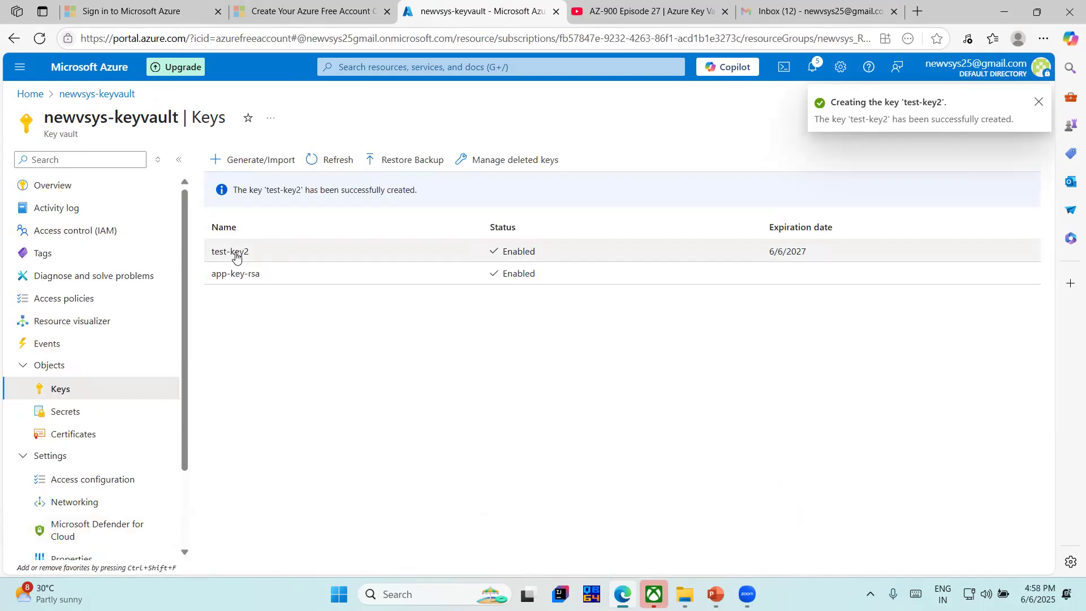
# - Open the current version of test-key2 and examine its properties, activation and expiration dates, and permitted operations
pyautogui.click(236, 256)
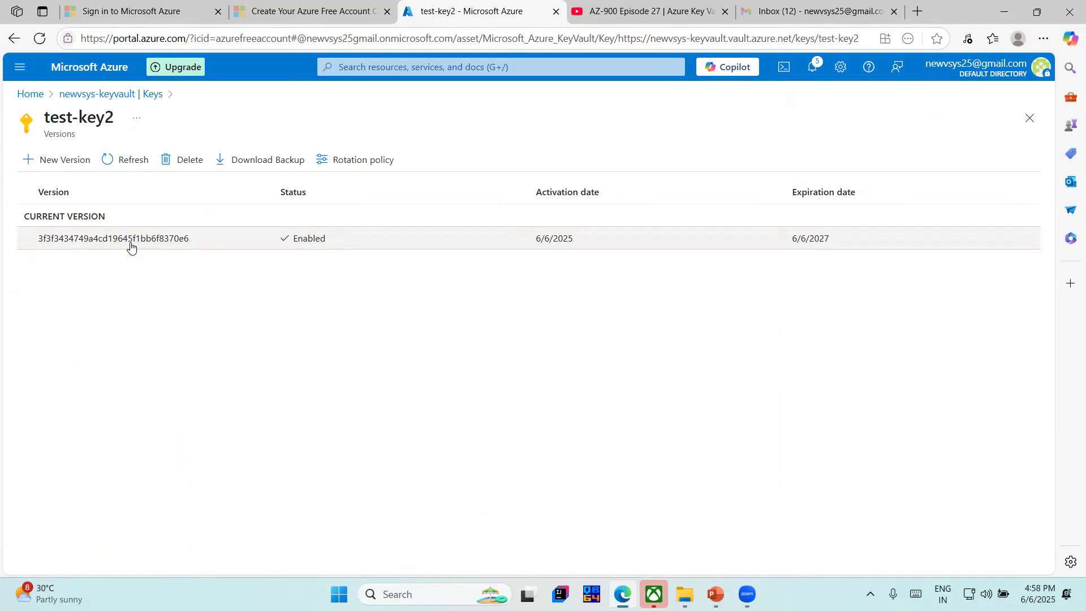
pyautogui.click(130, 244)
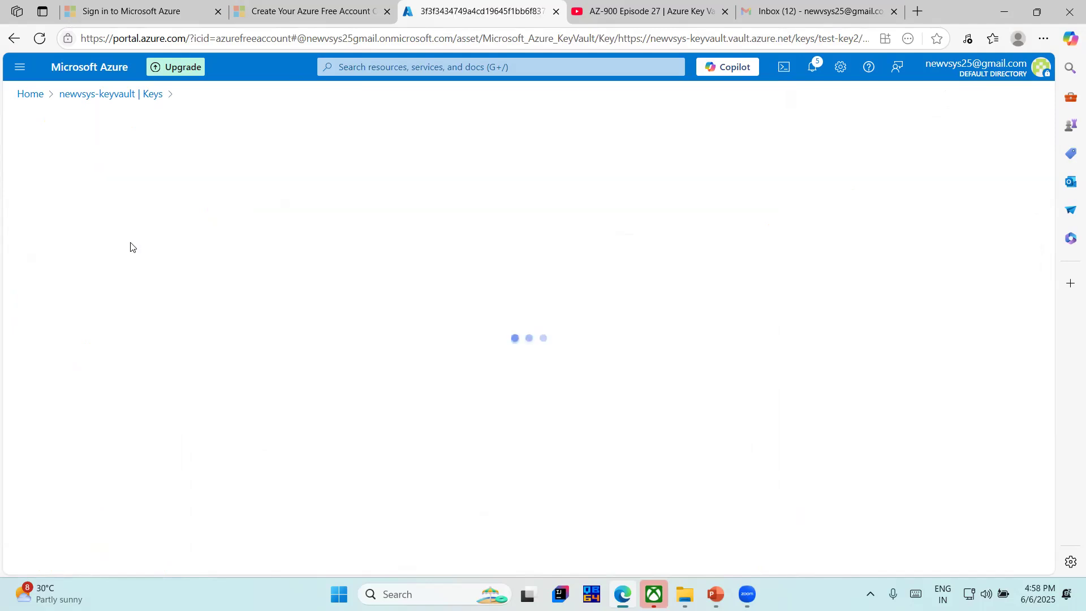
pyautogui.scroll(-3, 372, 247)
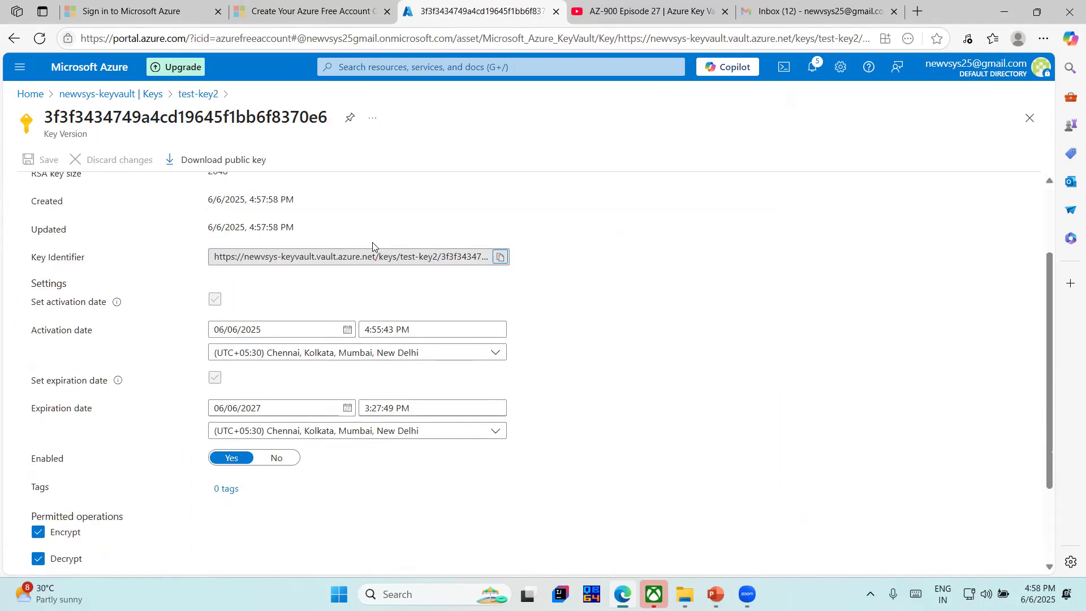
pyautogui.scroll(-1, 372, 247)
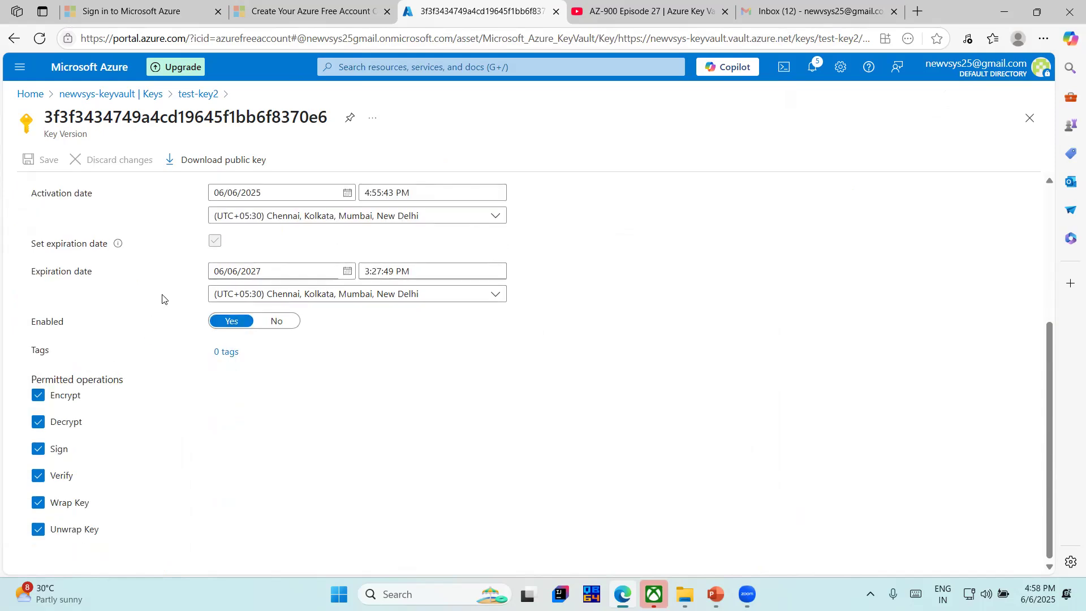
pyautogui.scroll(4, 162, 298)
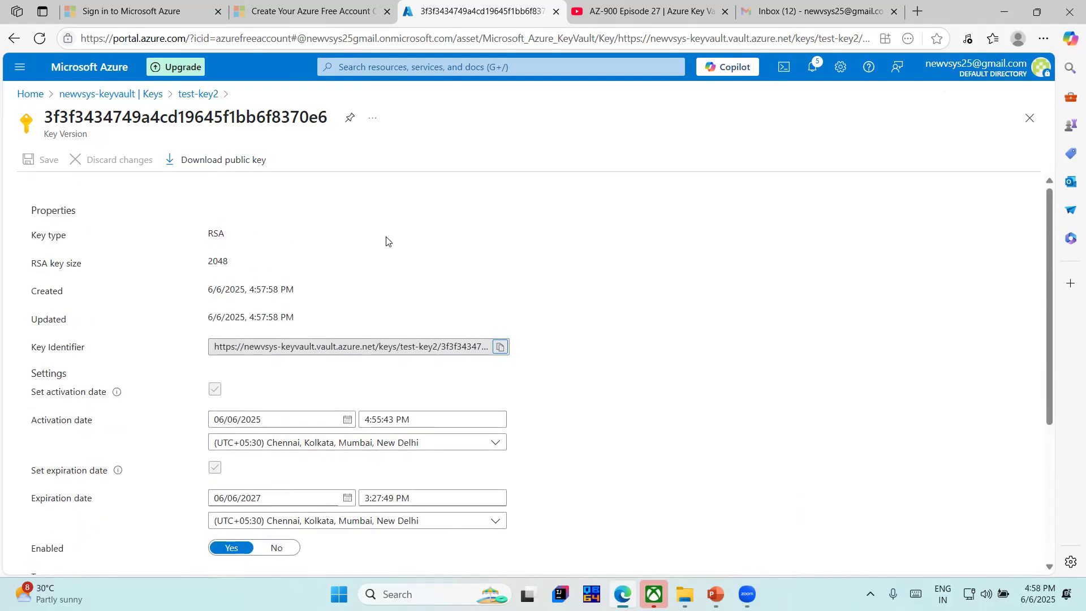
pyautogui.scroll(-4, 386, 241)
pyautogui.scroll(4, 386, 241)
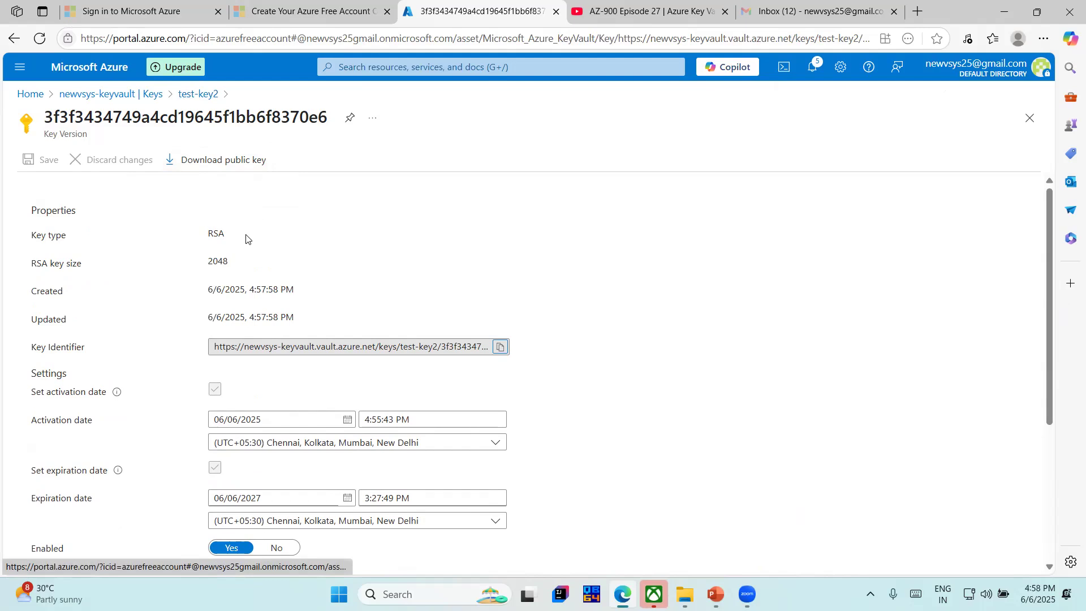
pyautogui.doubleClick(214, 236)
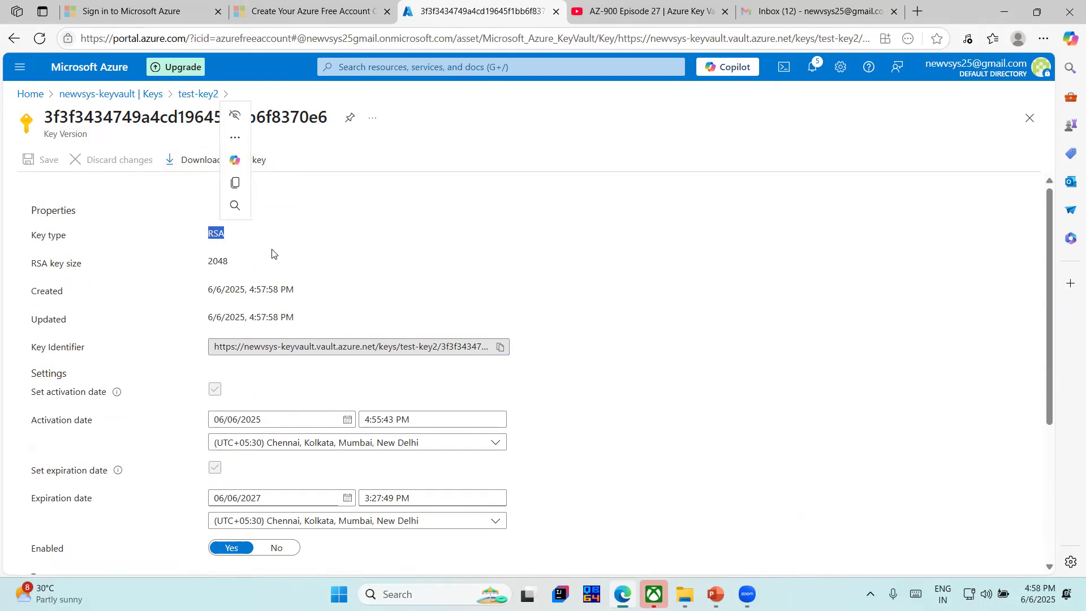
pyautogui.click(167, 227)
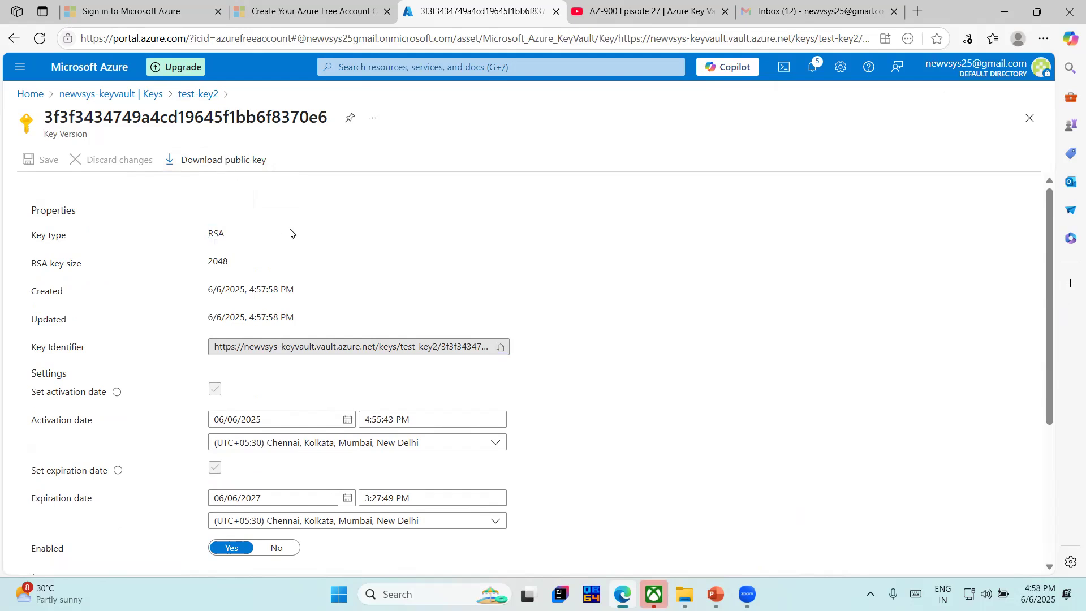
# - Return to the key vault, start a new manual secret and name it DBURL
pyautogui.click(122, 97)
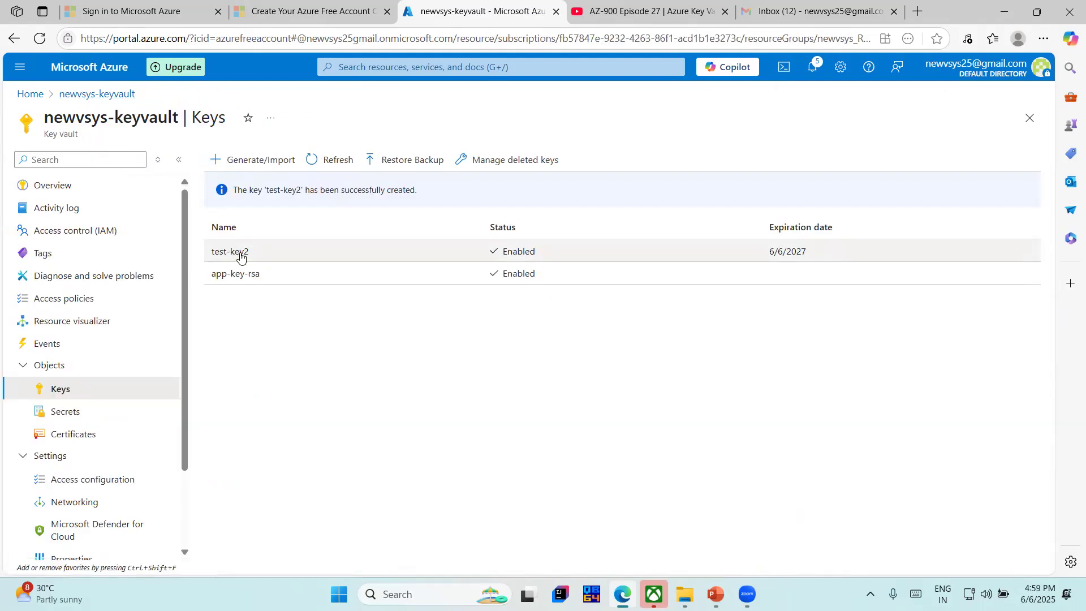
pyautogui.click(65, 414)
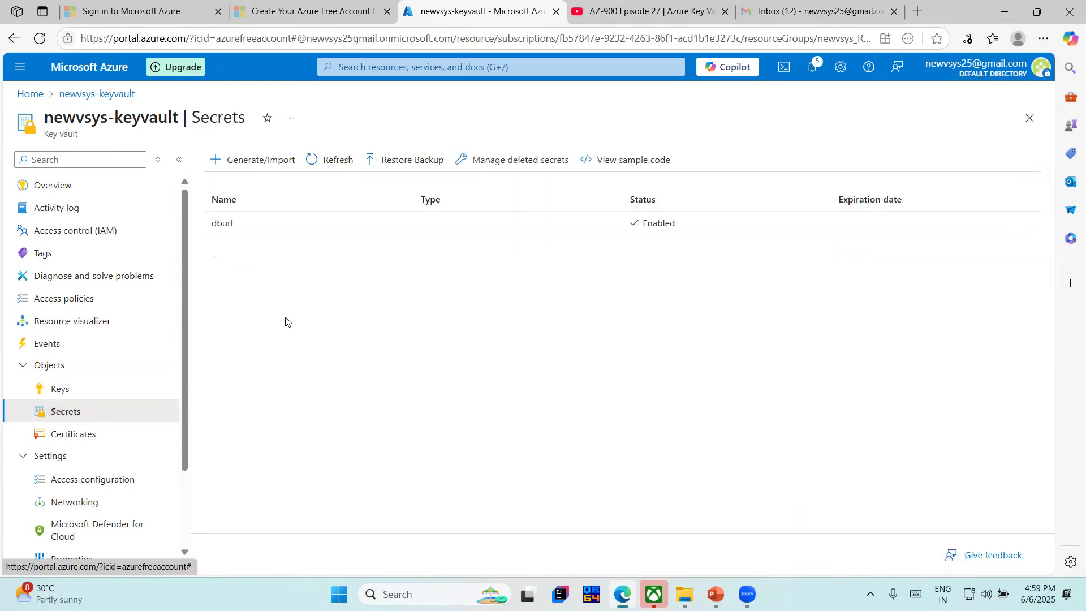
pyautogui.click(266, 162)
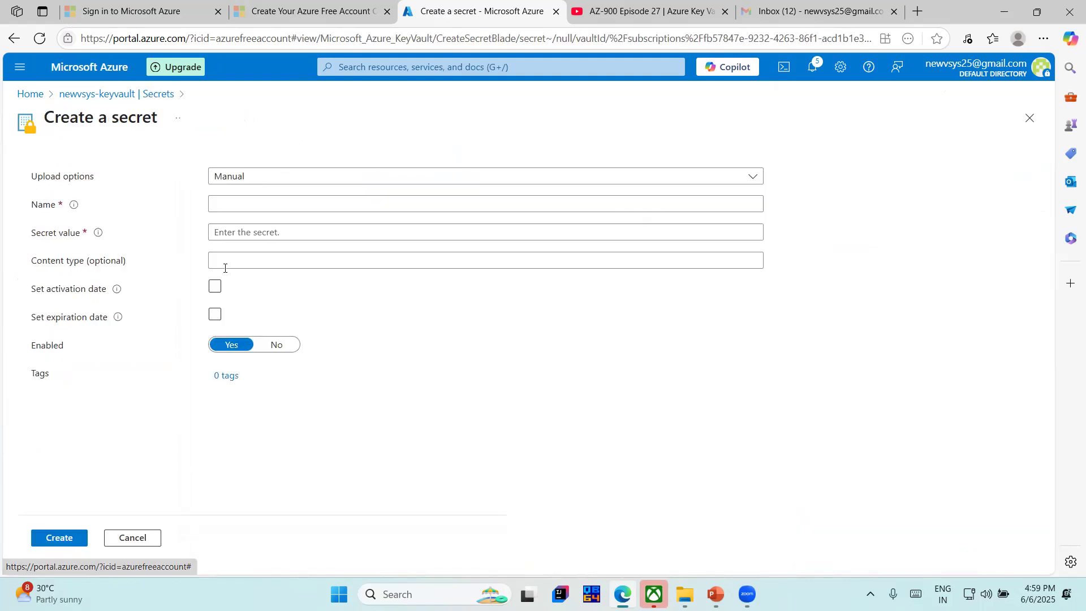
pyautogui.click(226, 205)
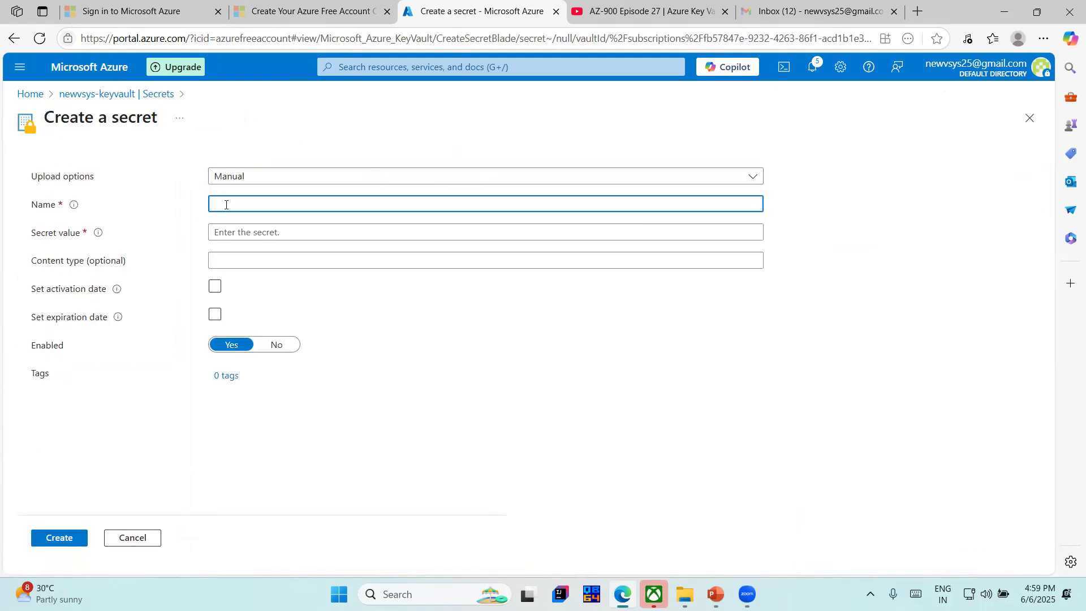
pyautogui.write('DBURL')
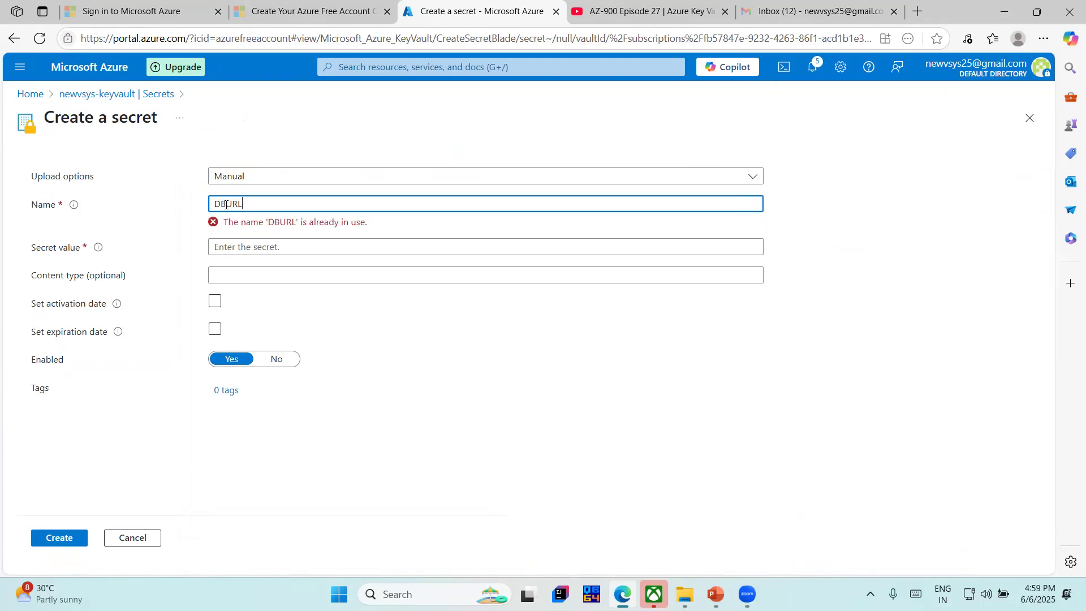
# - Enter the secret value for the new DBURL secret
pyautogui.click(232, 247)
pyautogui.write('••••')
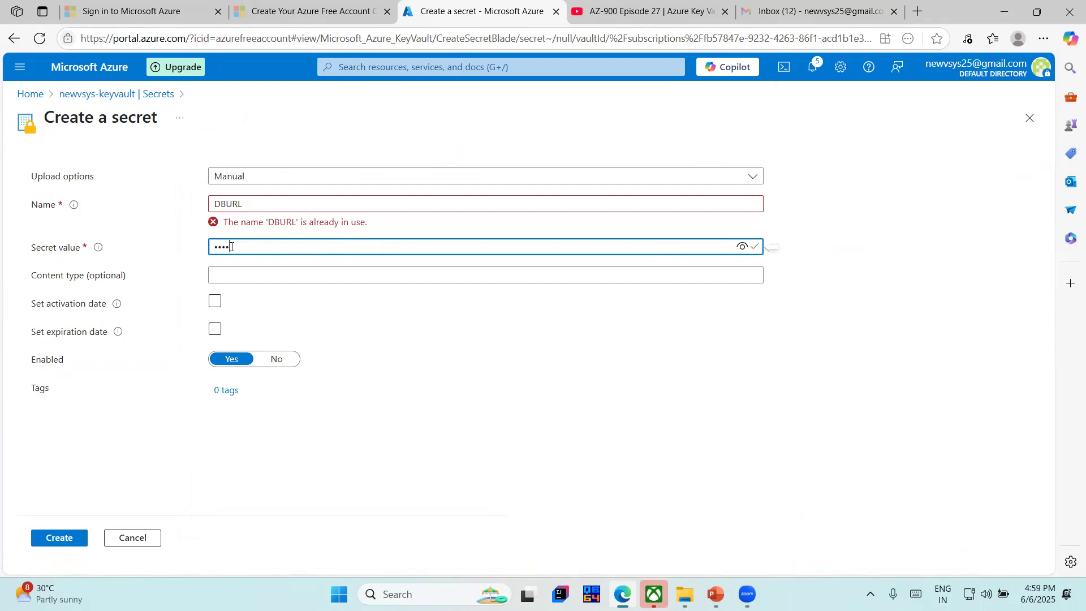
pyautogui.write('•••')
pyautogui.click(741, 246)
pyautogui.click(231, 247)
pyautogui.write('localhost')
# - Create the DBURL secret and let the browser save its credentials
pyautogui.click(232, 452)
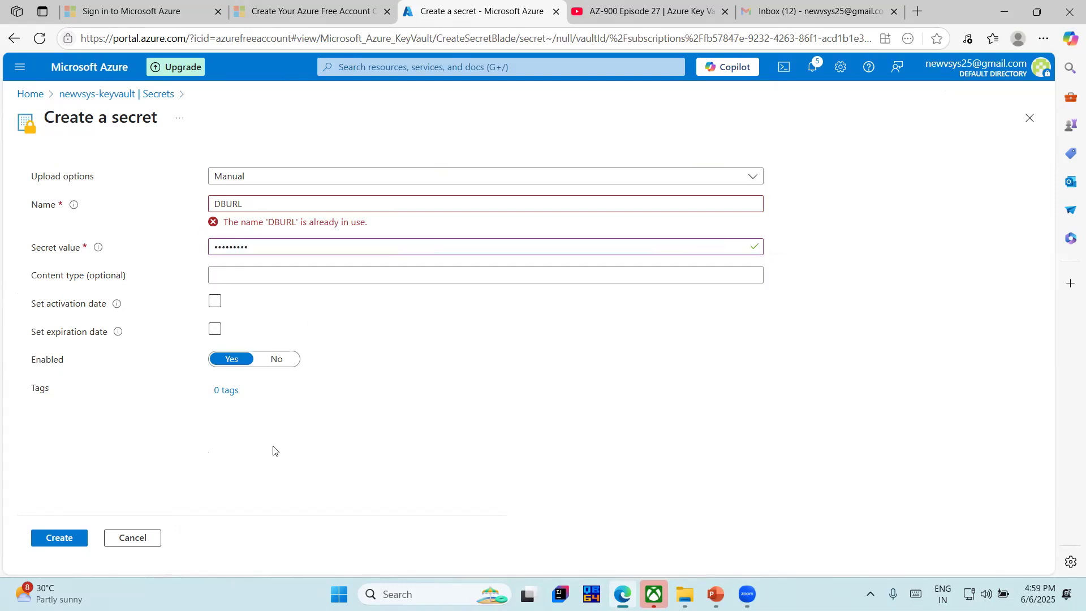
pyautogui.click(84, 536)
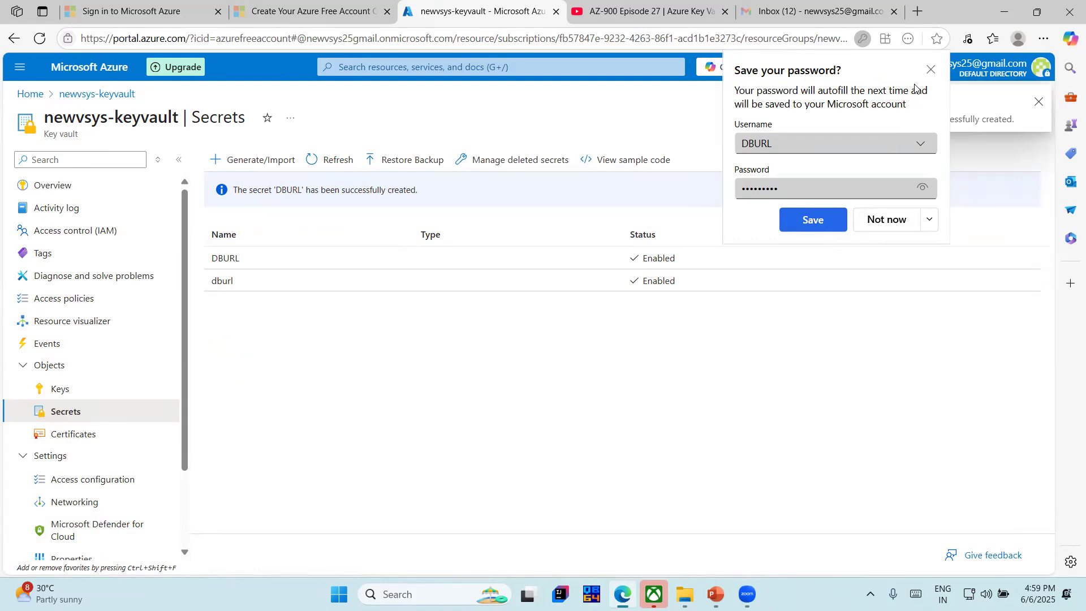
pyautogui.click(825, 227)
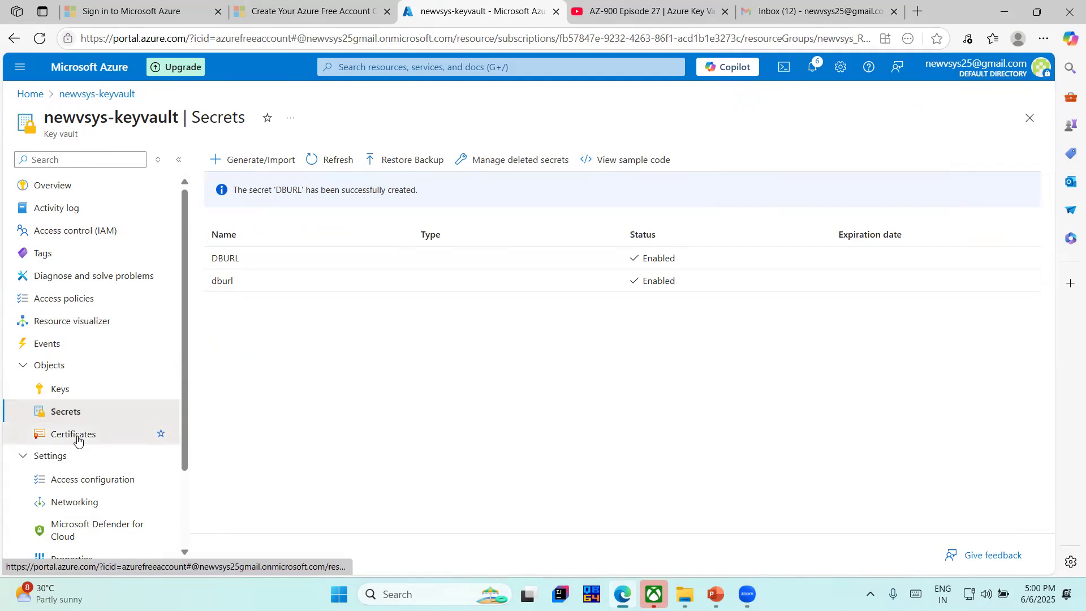
# - Start a new certificate in the vault with Generate as the creation method and name it testcertificate2
pyautogui.click(78, 441)
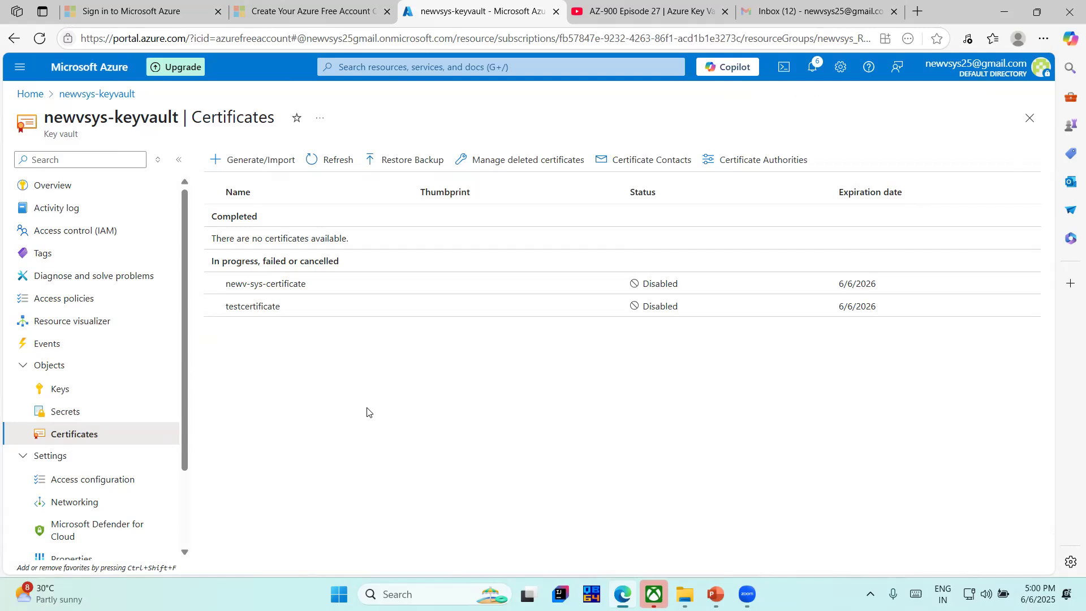
pyautogui.click(242, 166)
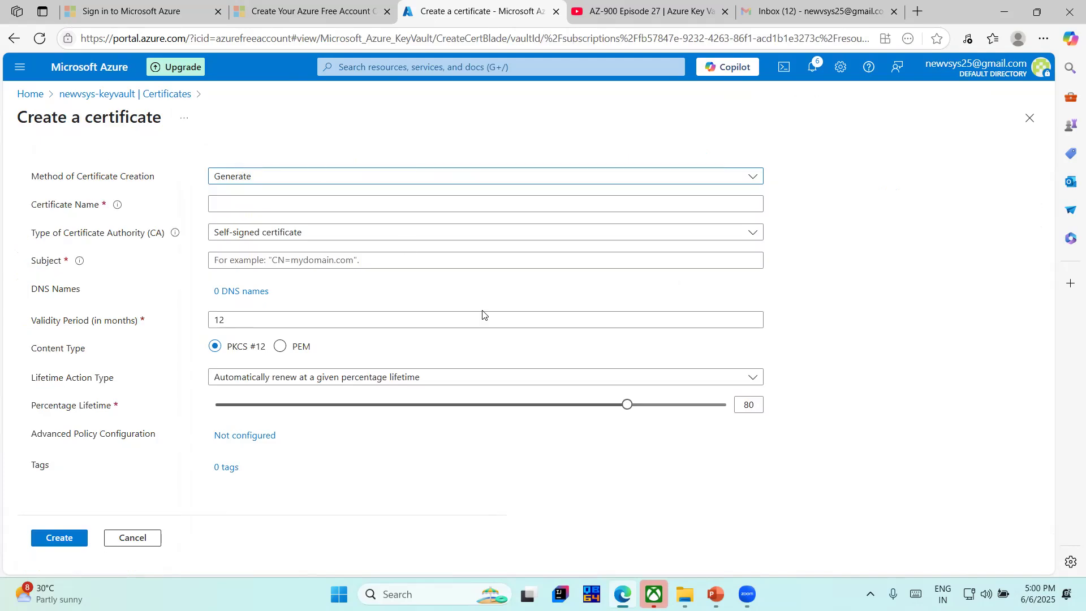
pyautogui.click(364, 180)
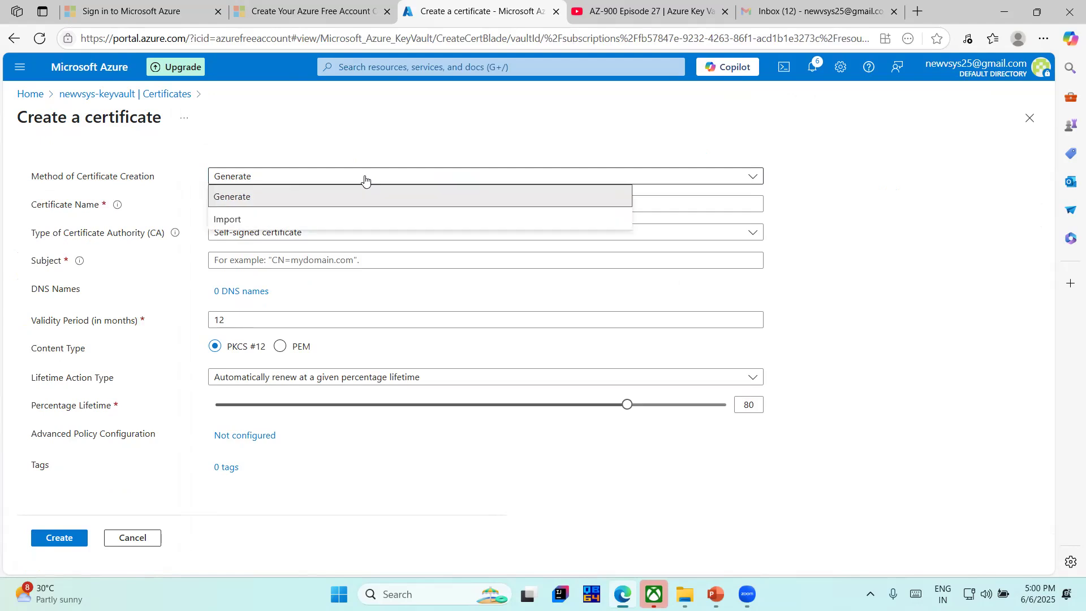
pyautogui.click(365, 180)
pyautogui.click(365, 181)
pyautogui.click(308, 197)
pyautogui.click(308, 199)
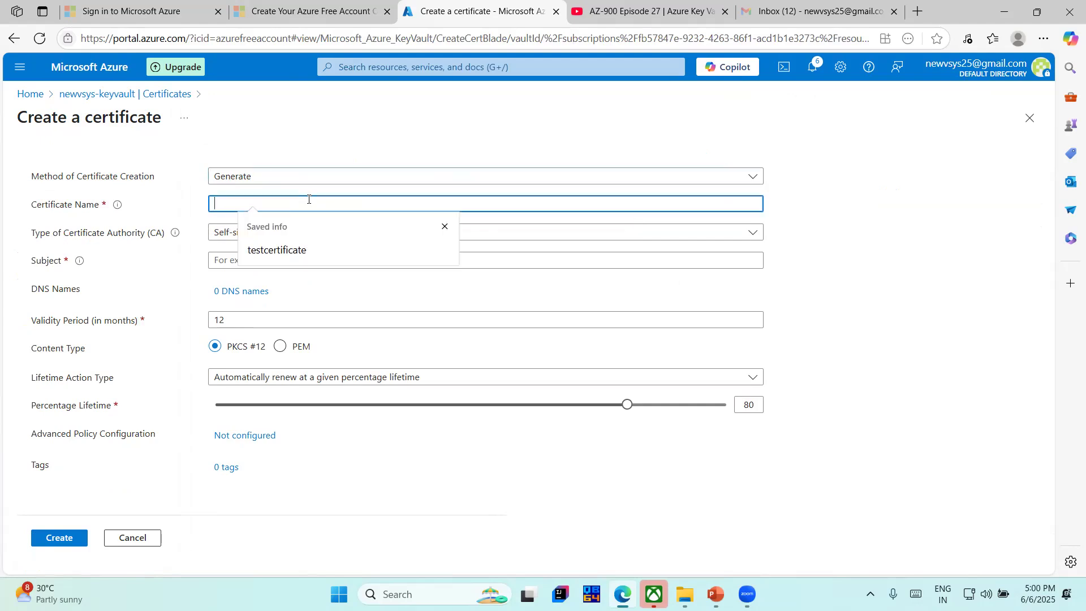
pyautogui.write('testcertificate2')
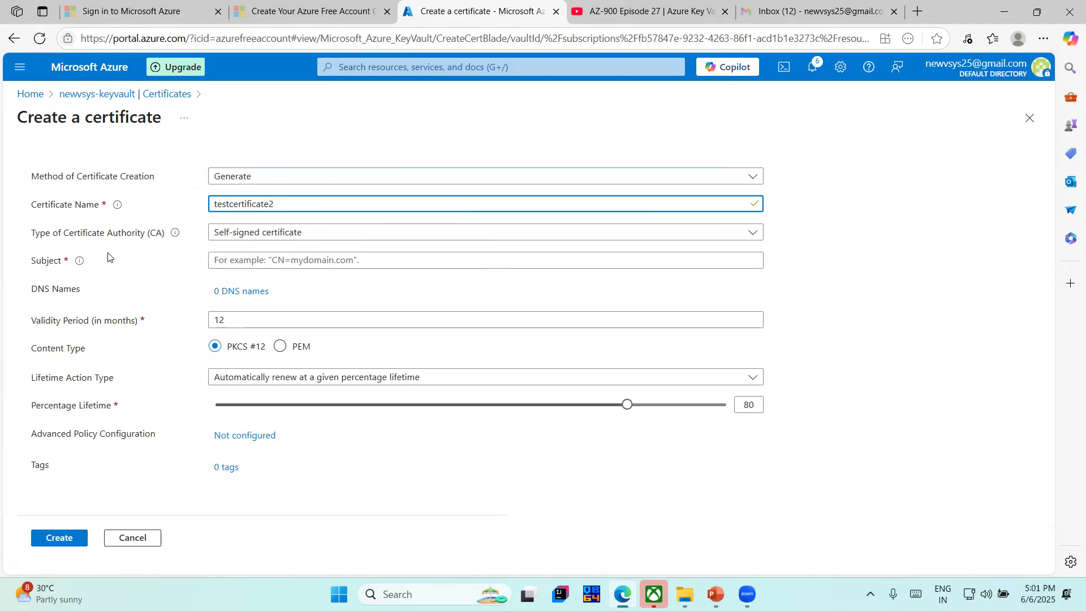
# - Set the certificate authority type to "Certificate issued by an integrated CA" and open the vault's list of certificate authorities
pyautogui.click(268, 237)
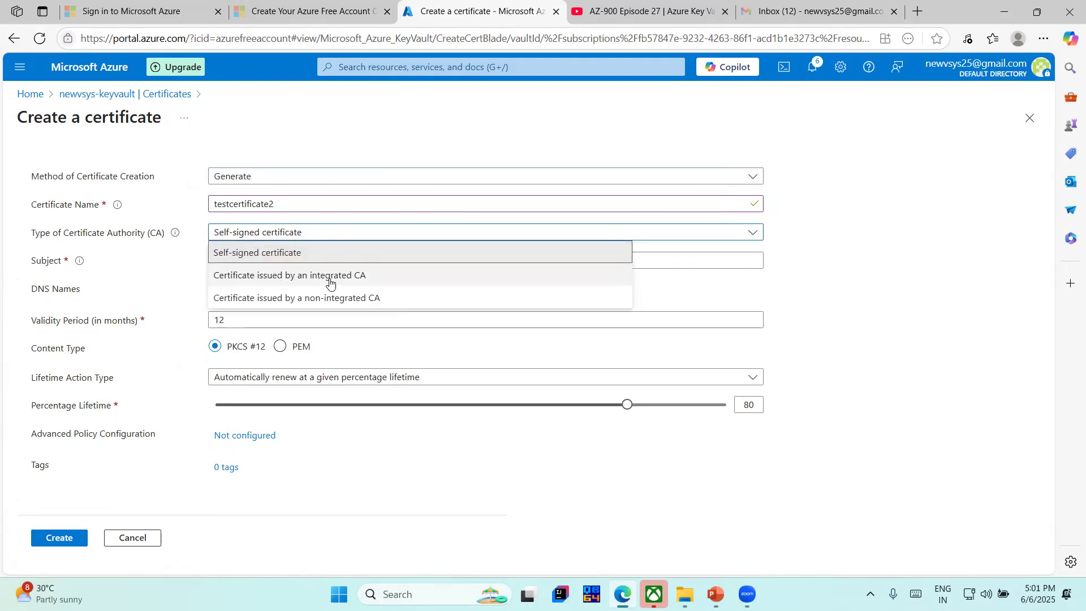
pyautogui.click(308, 236)
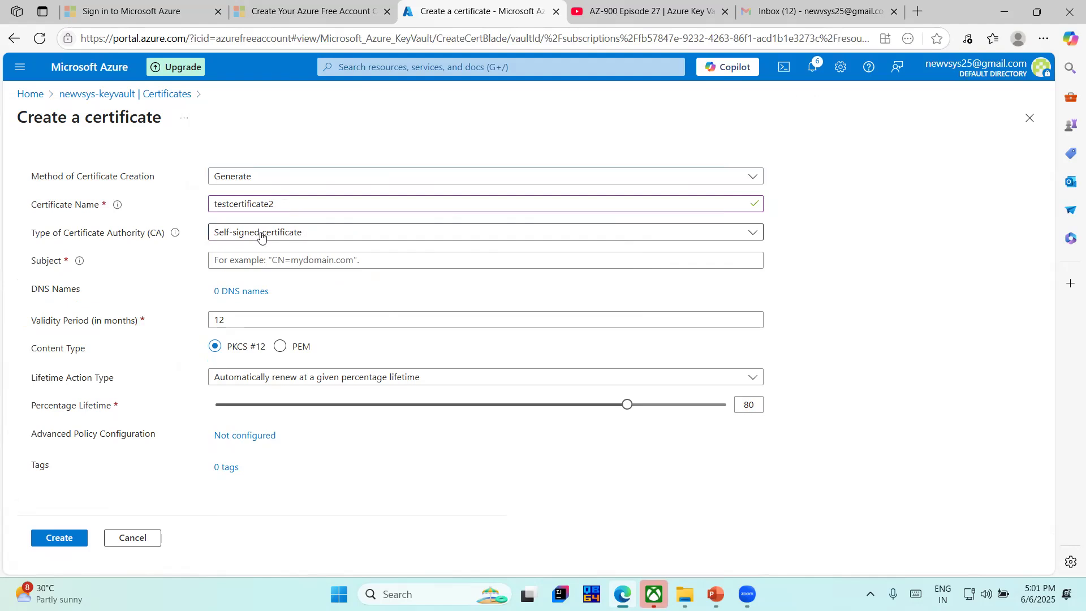
pyautogui.click(284, 237)
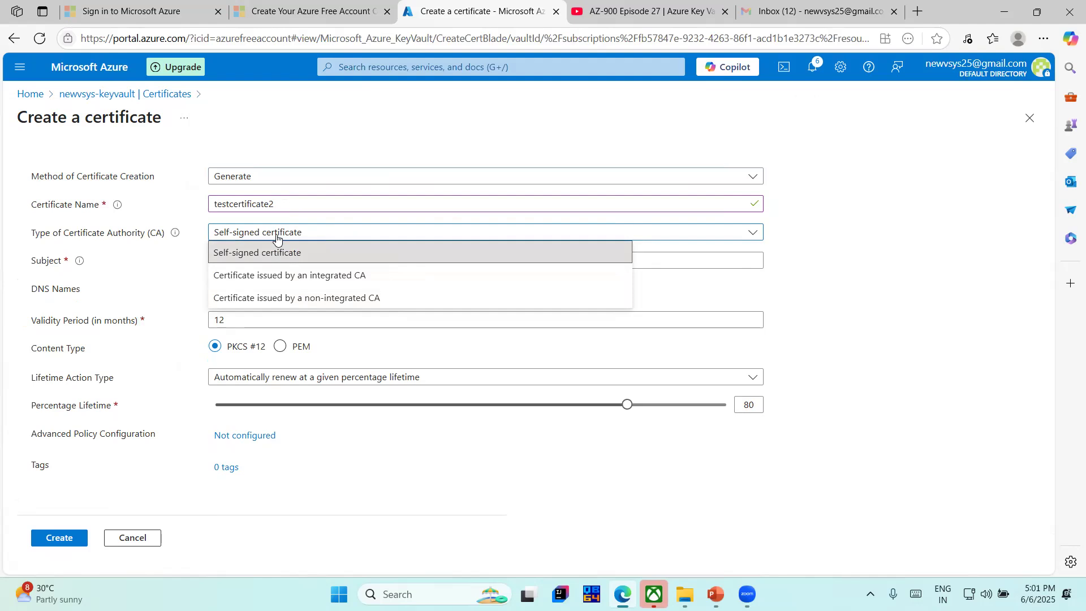
pyautogui.click(292, 277)
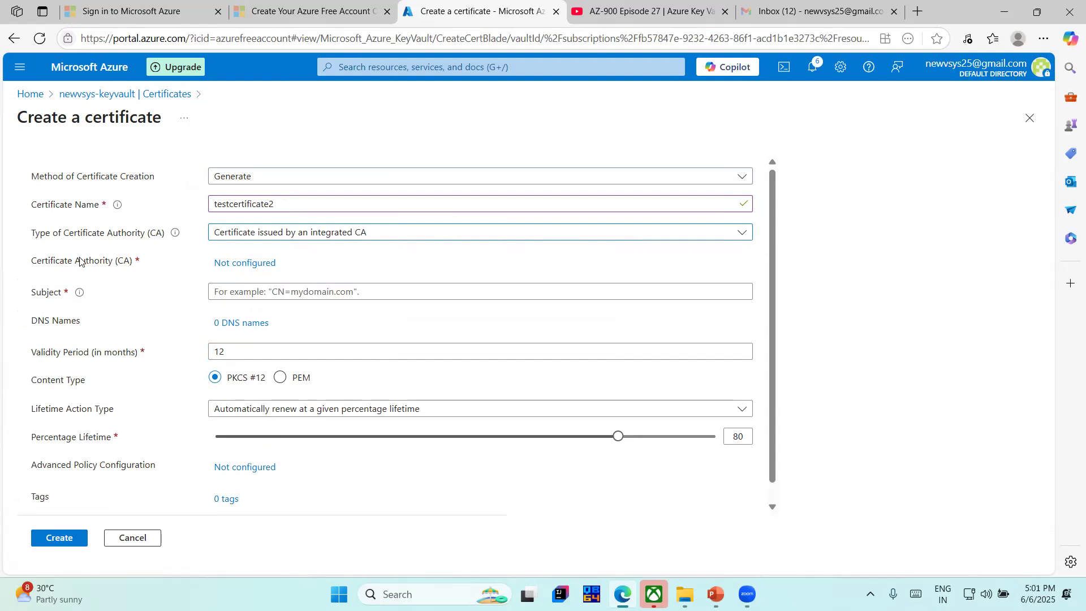
pyautogui.click(245, 264)
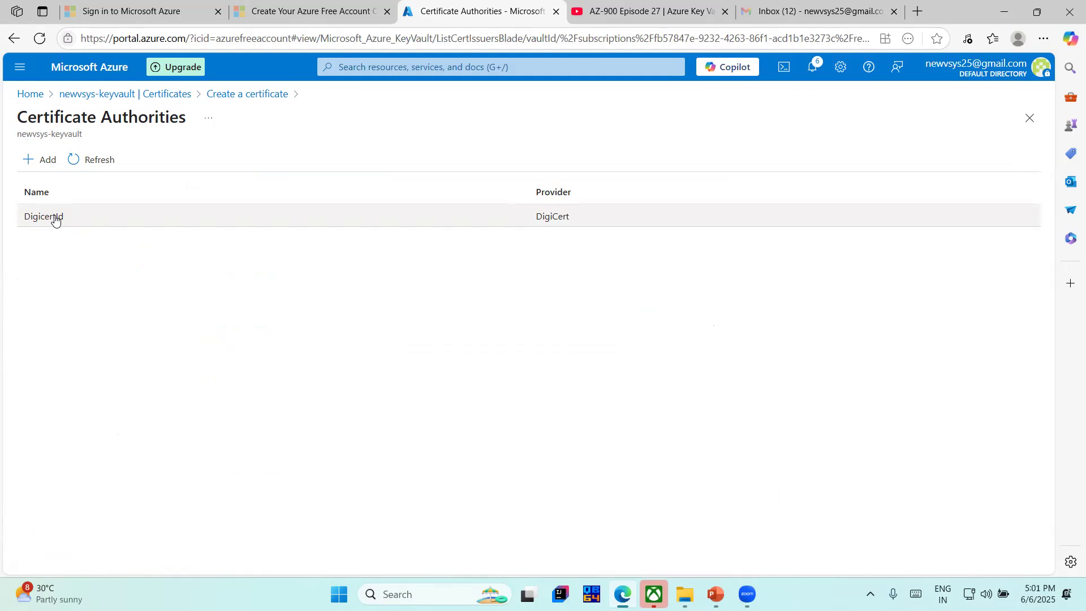
pyautogui.click(43, 161)
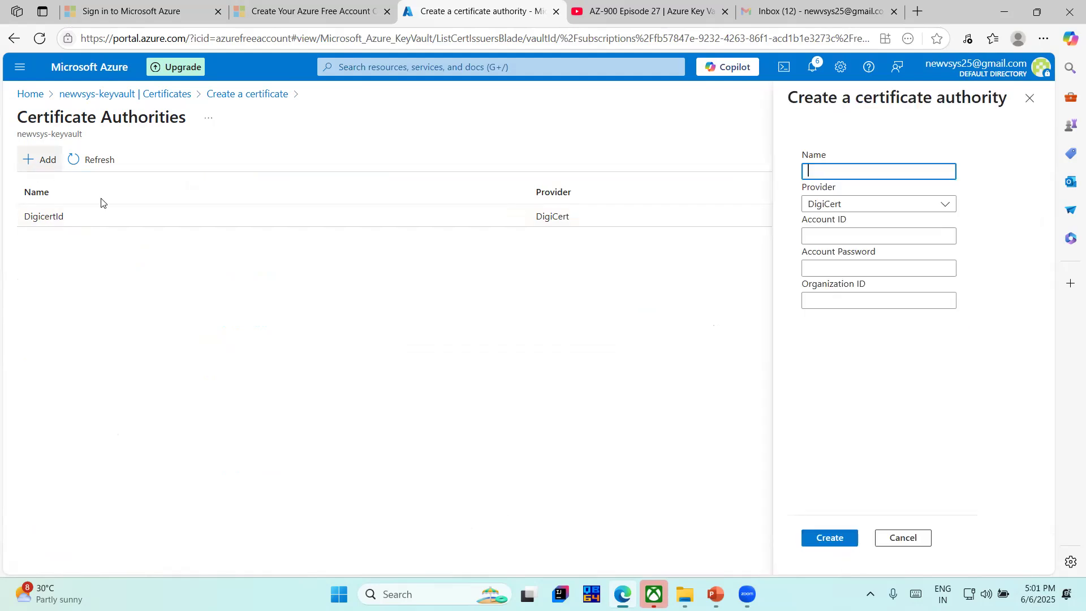
pyautogui.click(860, 205)
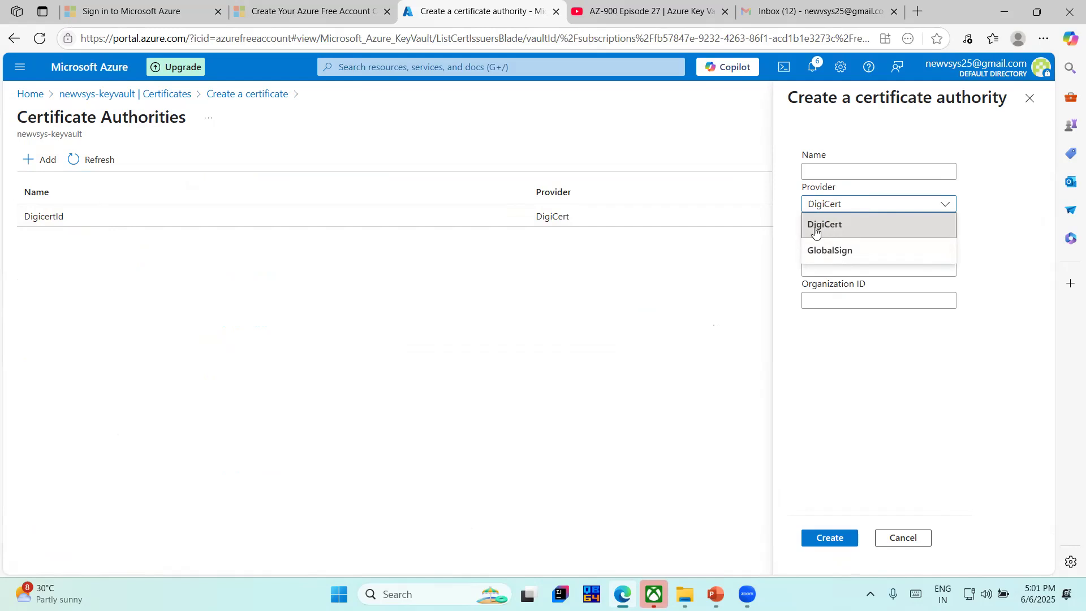
pyautogui.click(841, 253)
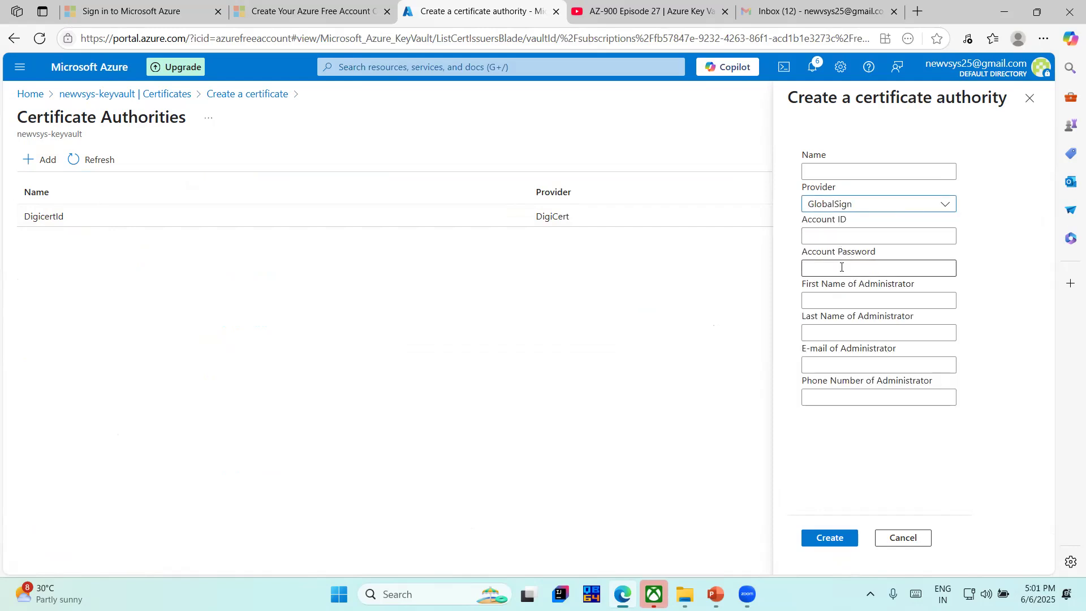
pyautogui.click(944, 204)
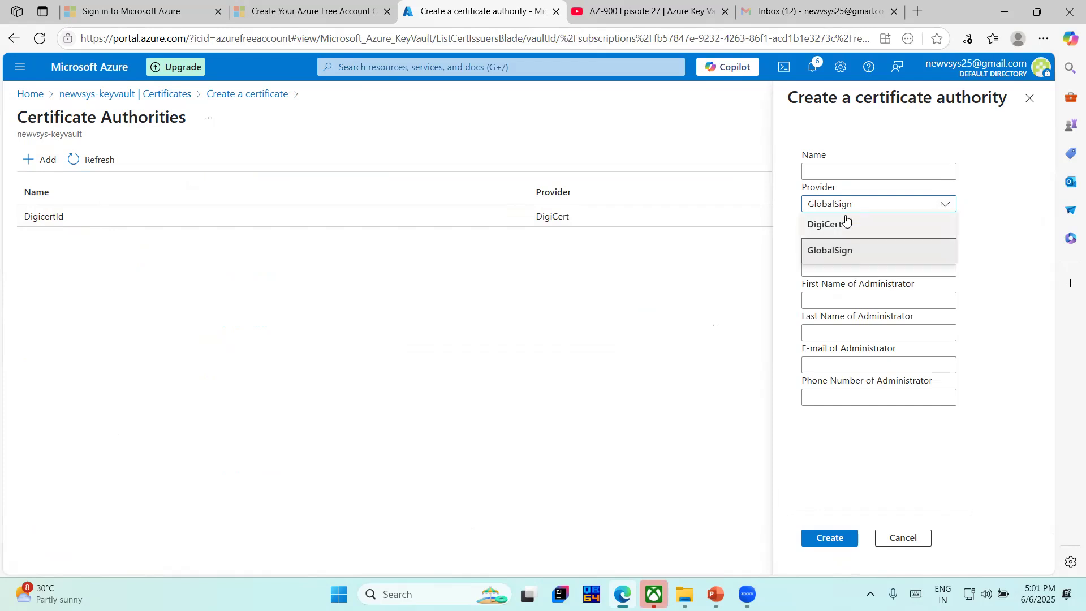
pyautogui.click(843, 222)
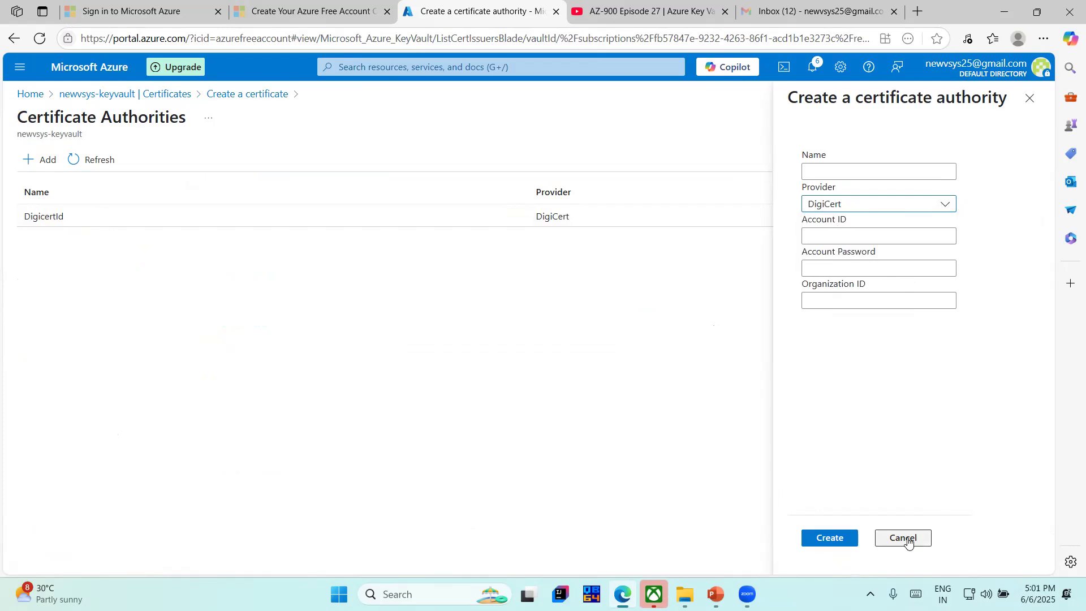
# - Create the certificate with DigicertId as its certificate authority and "CN=newvsys.com C=india" as its subject
pyautogui.click(79, 220)
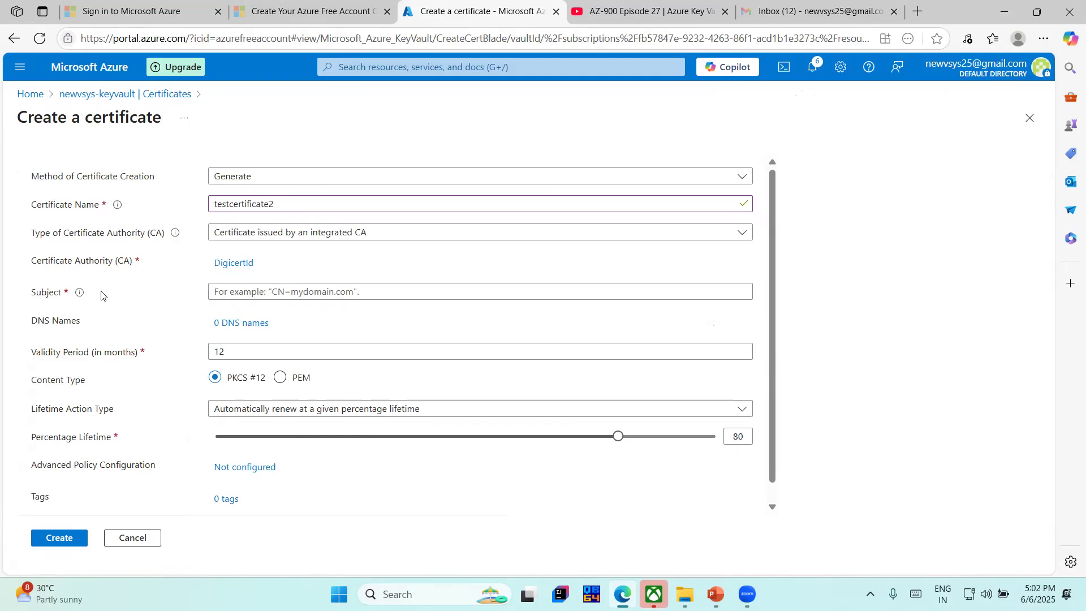
pyautogui.click(276, 292)
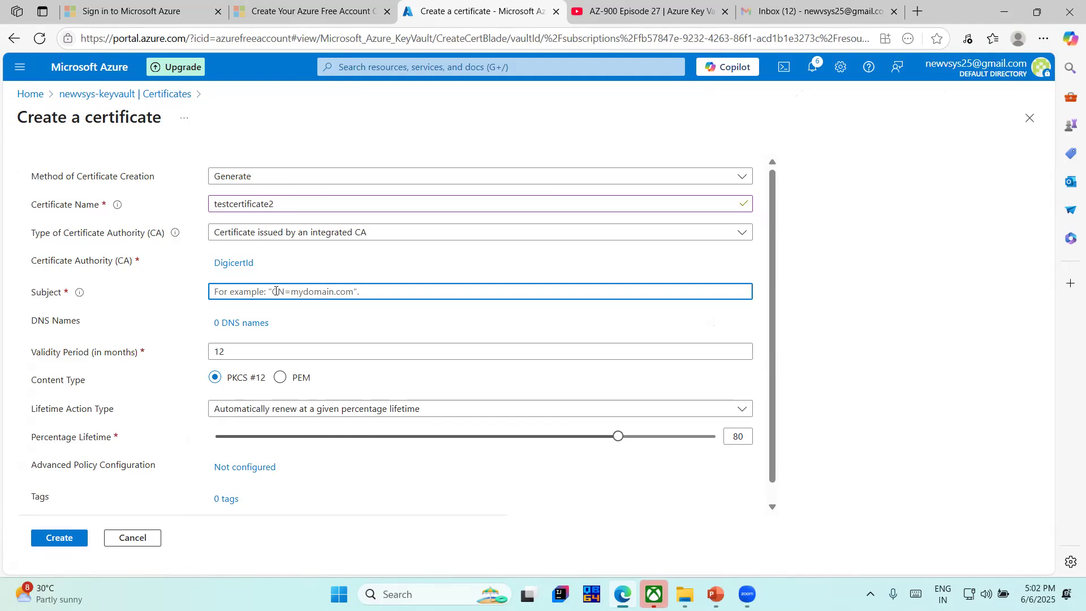
pyautogui.write('CN')
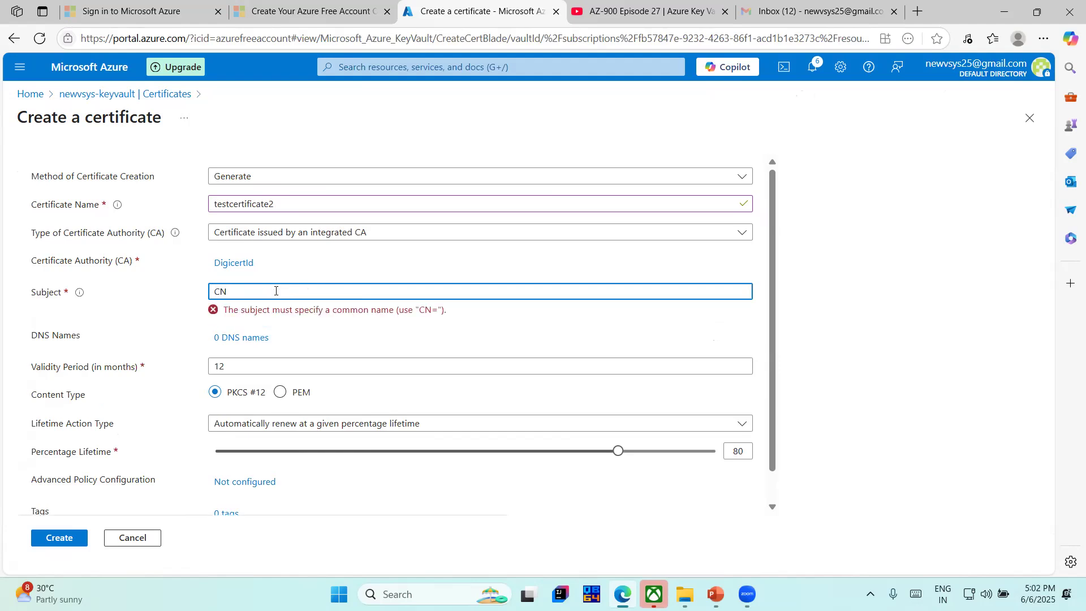
pyautogui.write('=ne')
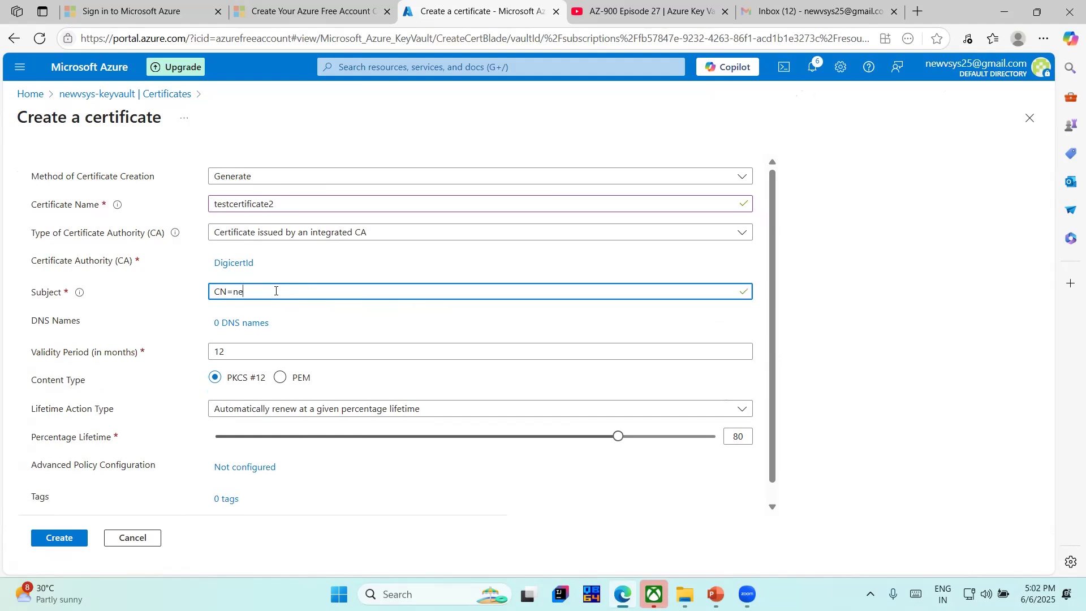
pyautogui.write('wvsys.com')
pyautogui.write('C=india,')
pyautogui.click(134, 301)
pyautogui.scroll(-1, 139, 335)
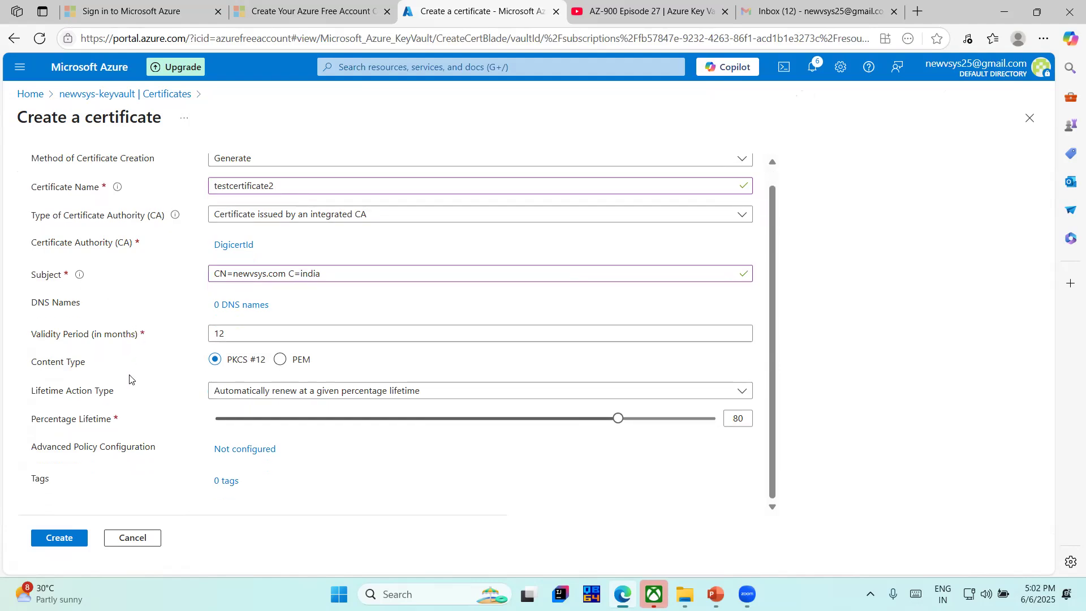
pyautogui.click(67, 538)
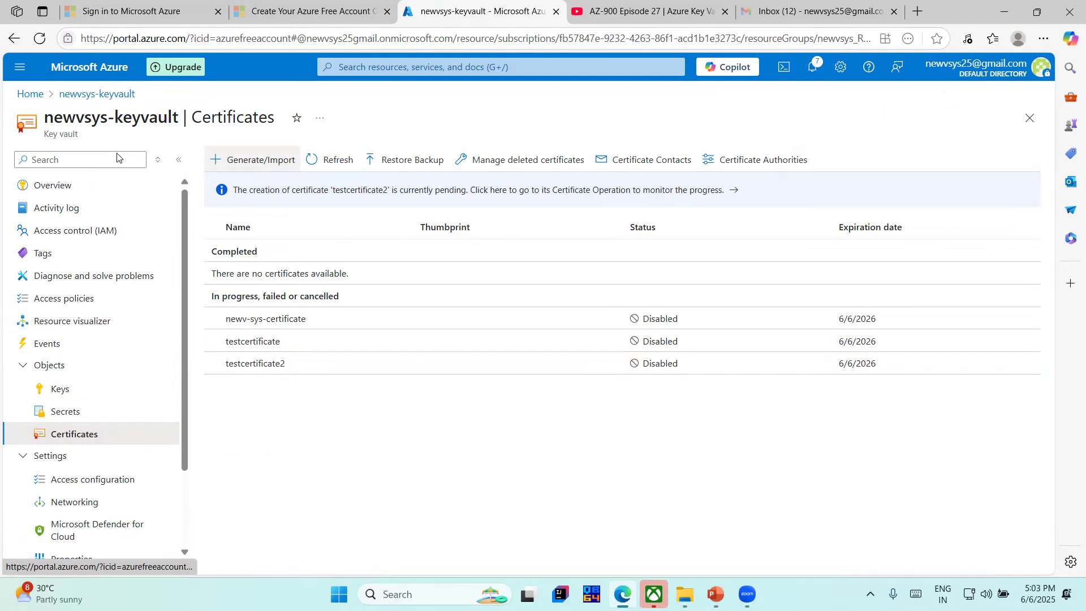
# - Reopen the newvsys-keyvault overview from the portal home page and view its Tools + SDKs section
pyautogui.click(30, 94)
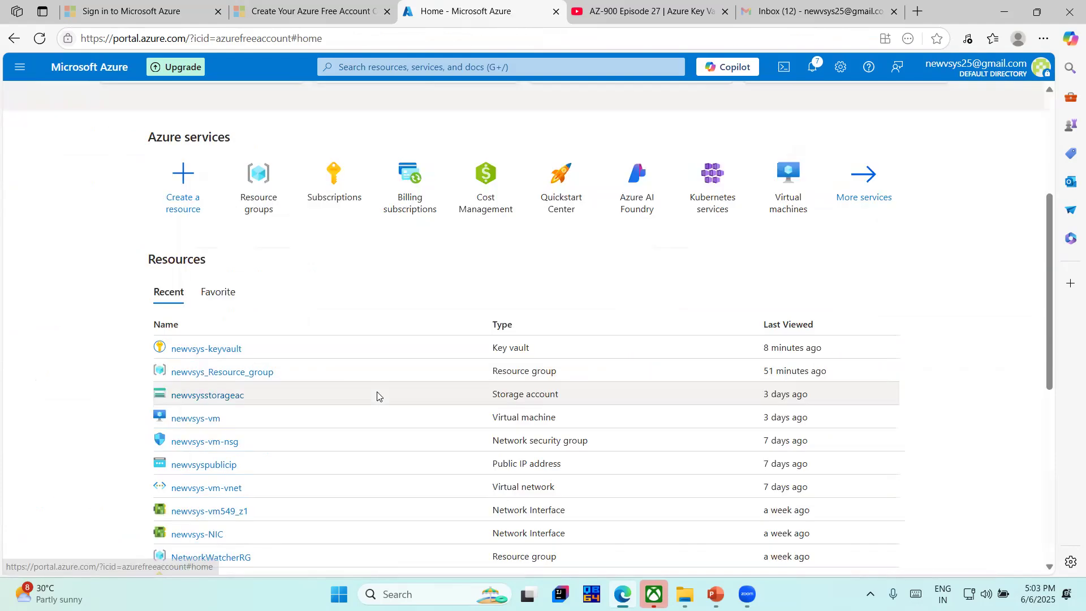
pyautogui.click(215, 349)
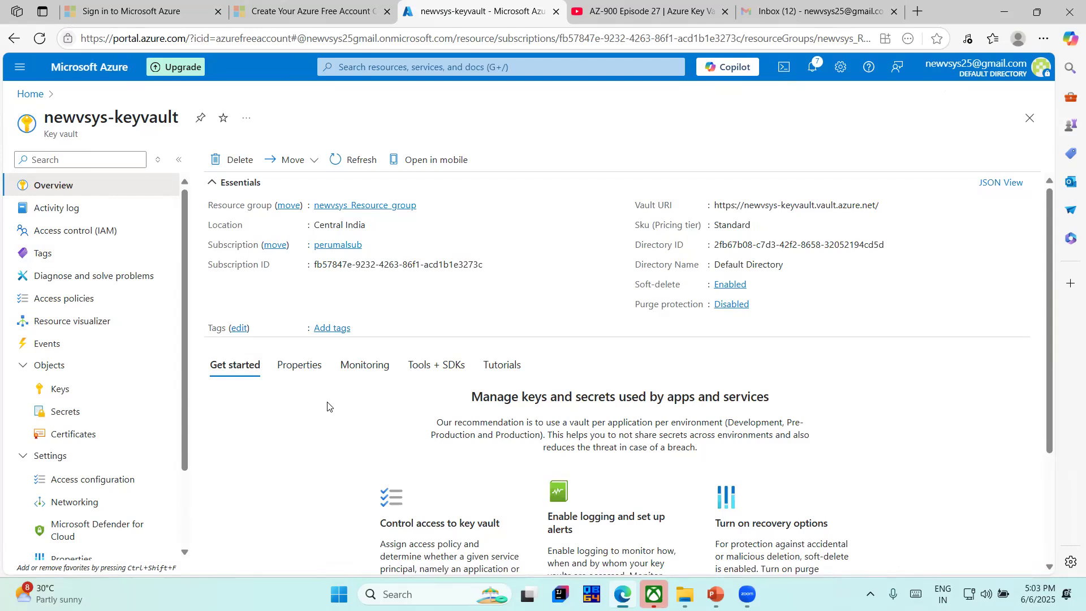
pyautogui.scroll(-1, 357, 397)
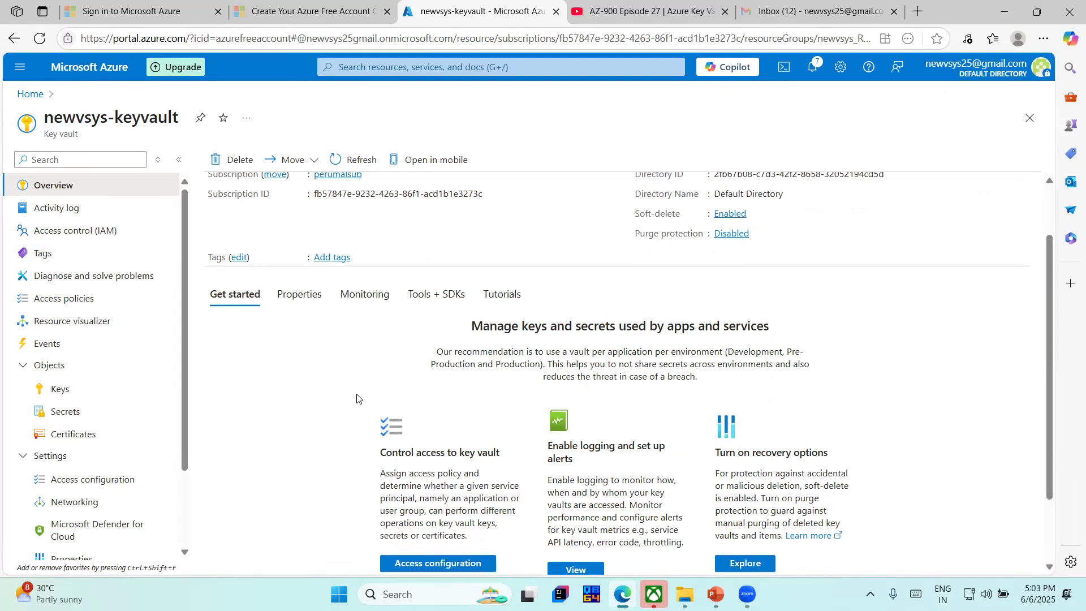
pyautogui.click(428, 300)
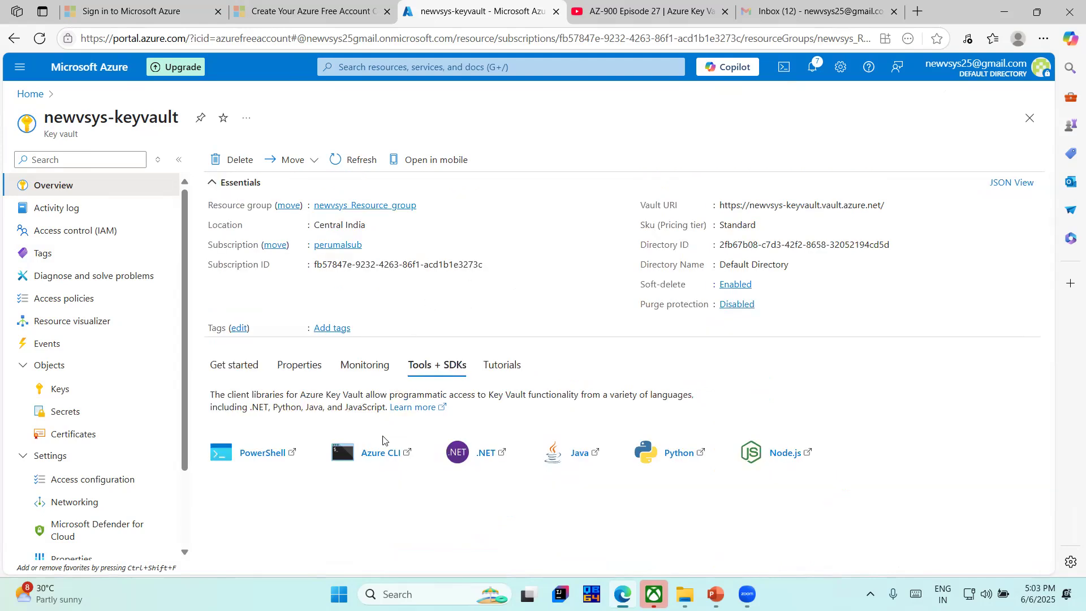